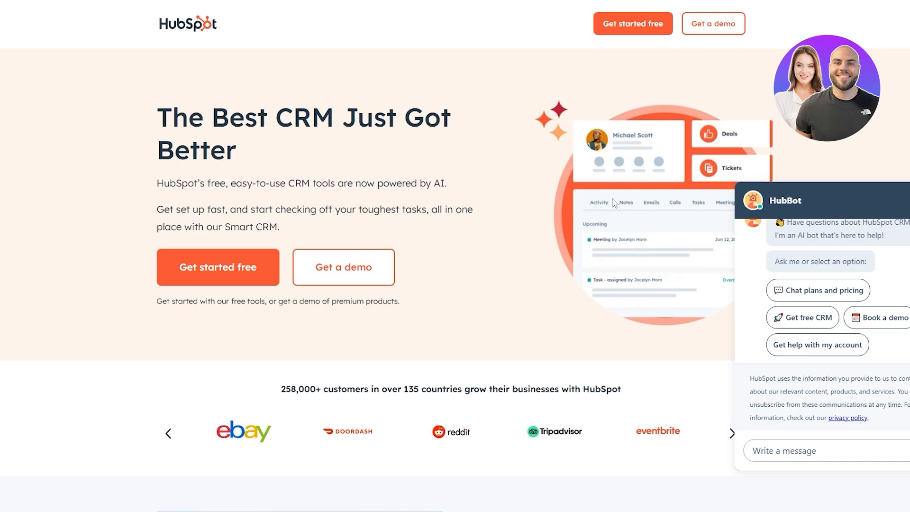
- Start the free HubSpot account sign-up with Google and continue by signing in to the existing account
scroll(390, 310, down, 15)
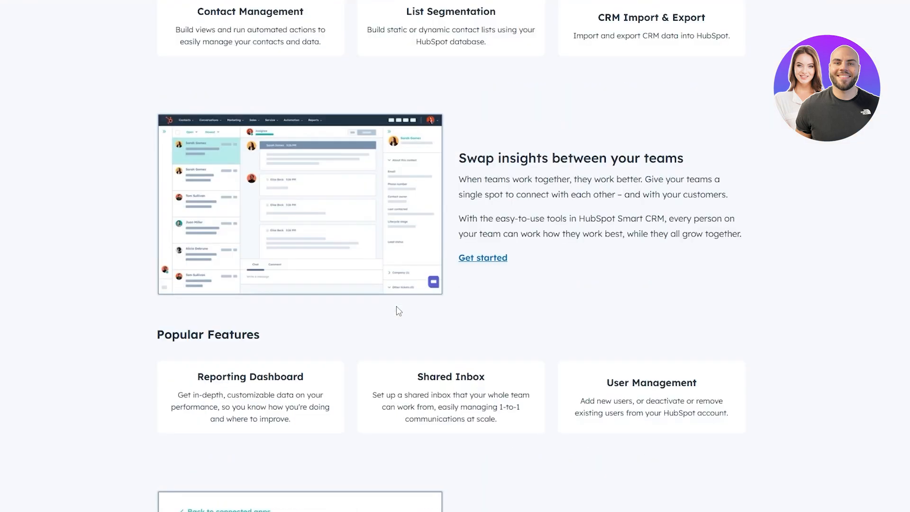
scroll(398, 311, down, 8)
scroll(398, 311, up, 20)
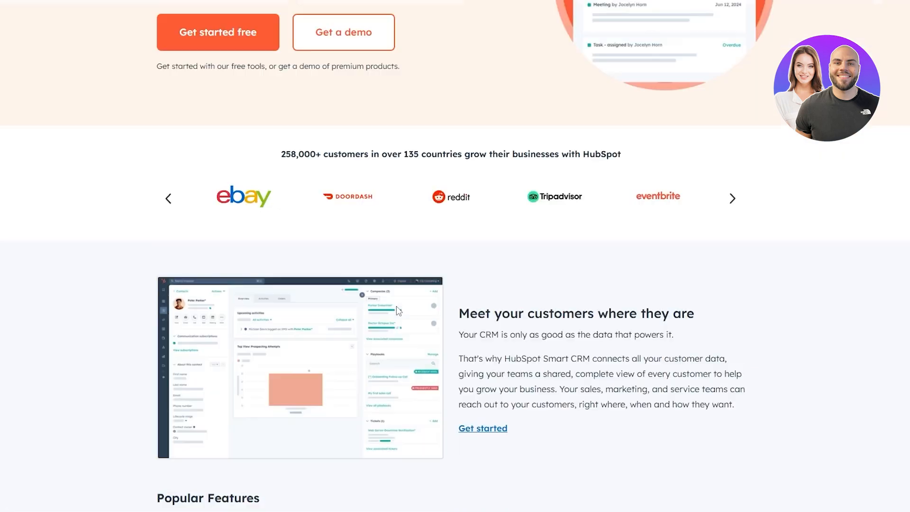
drag(157, 118, 294, 119)
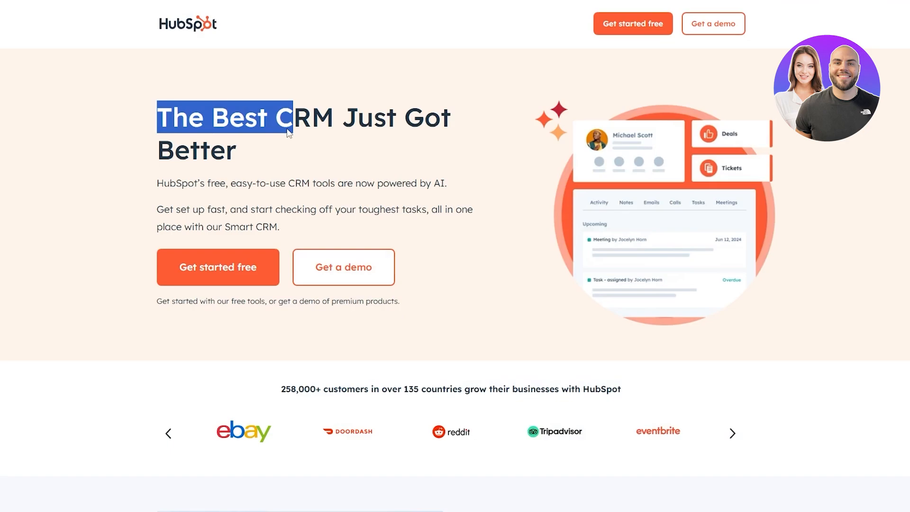
click(250, 266)
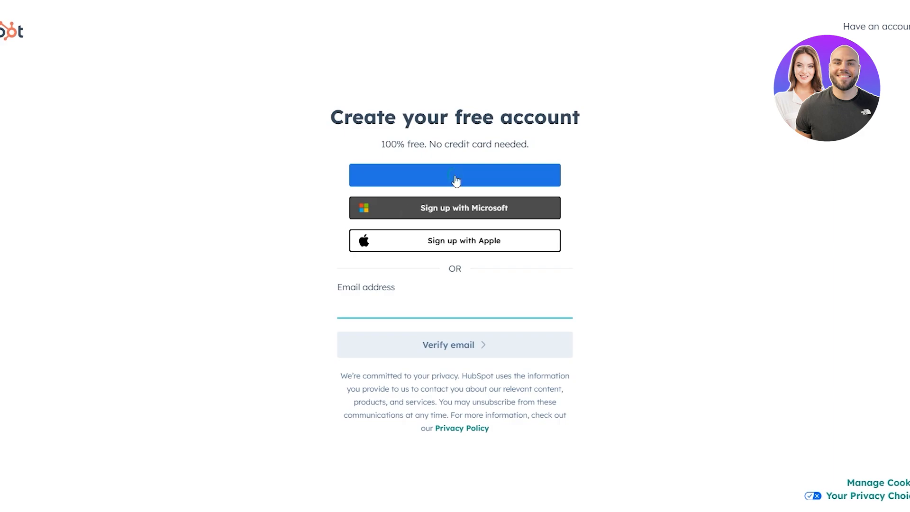
drag(388, 144, 483, 144)
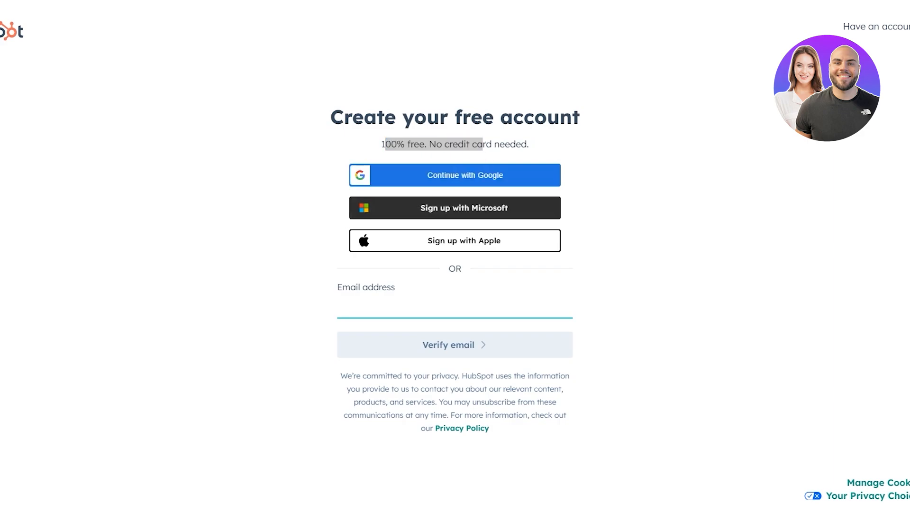
click(428, 180)
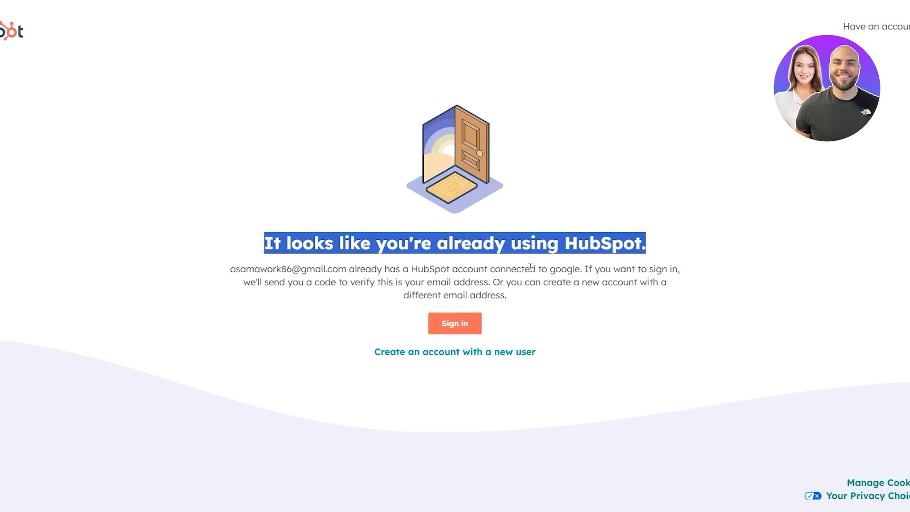
click(469, 322)
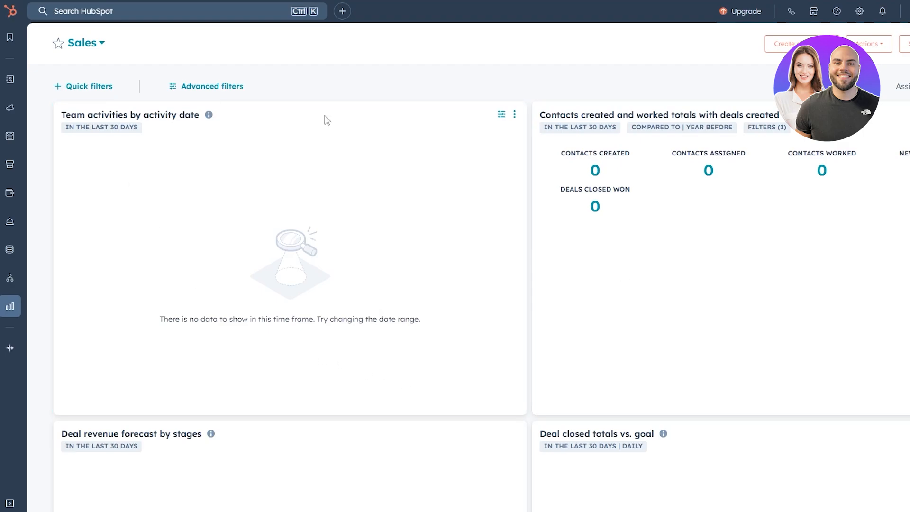
- Examine the Sales dashboard and the tools listed under each navigation section, from CRM, Marketing and Sales through Reporting and Breeze
scroll(494, 340, down, 7)
scroll(495, 339, up, 7)
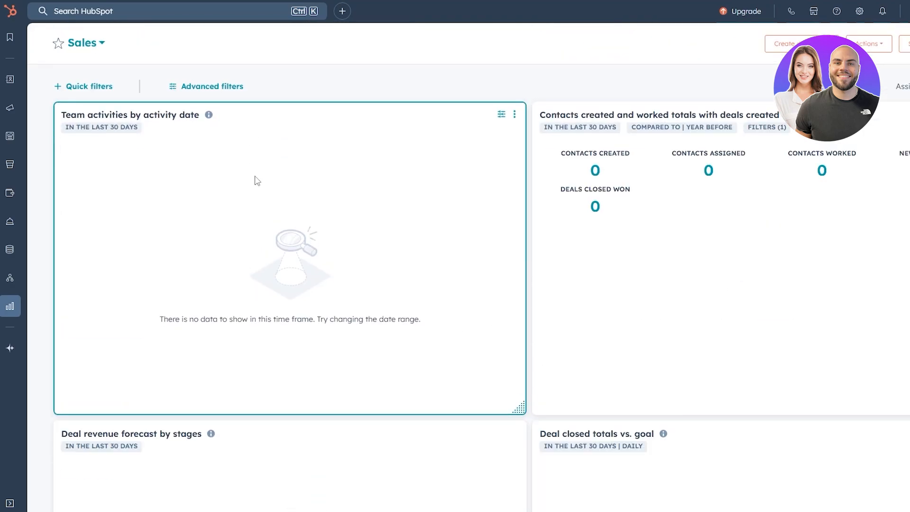
mouse_move(6, 83)
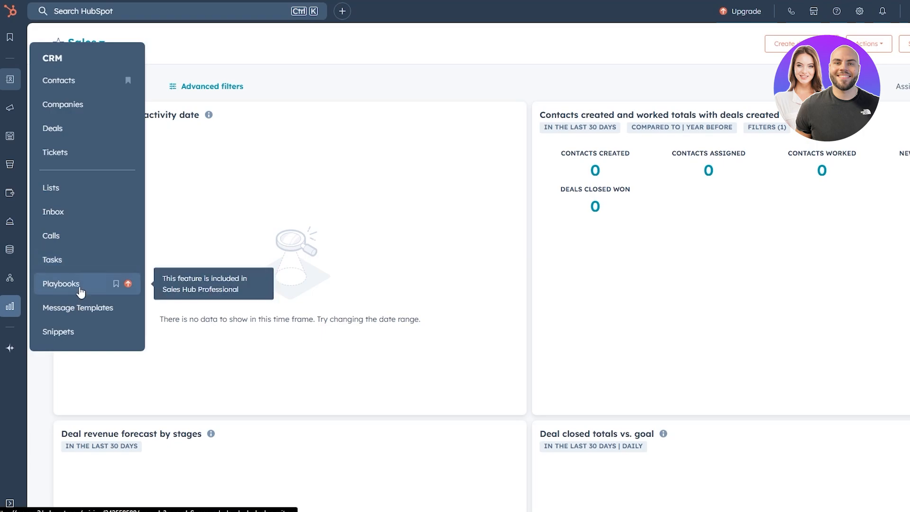
mouse_move(9, 107)
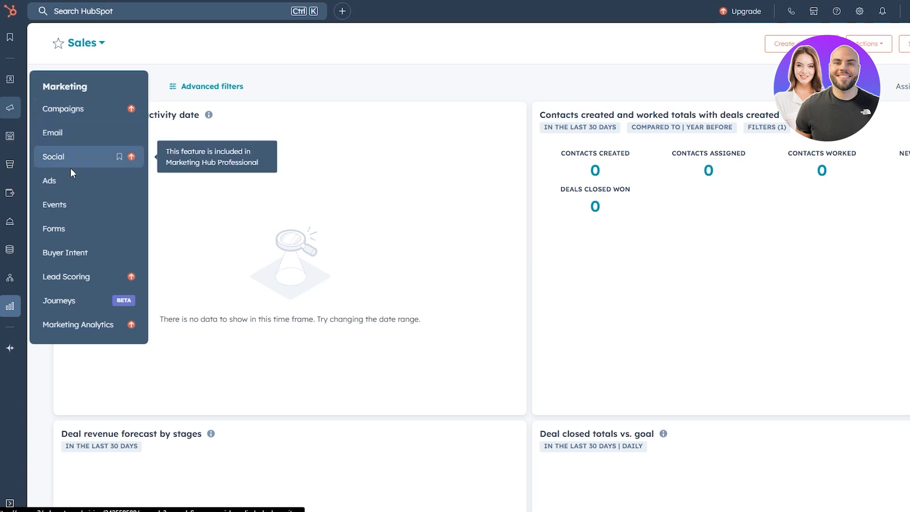
mouse_move(18, 141)
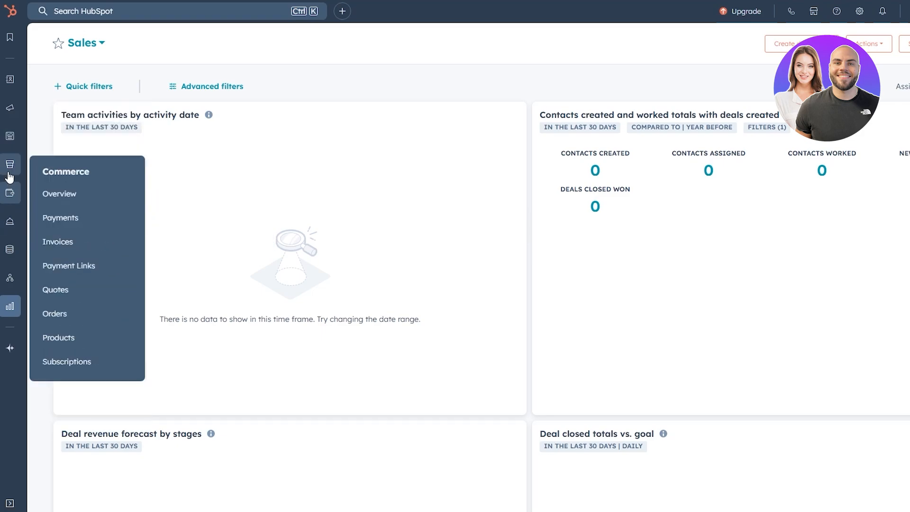
mouse_move(9, 171)
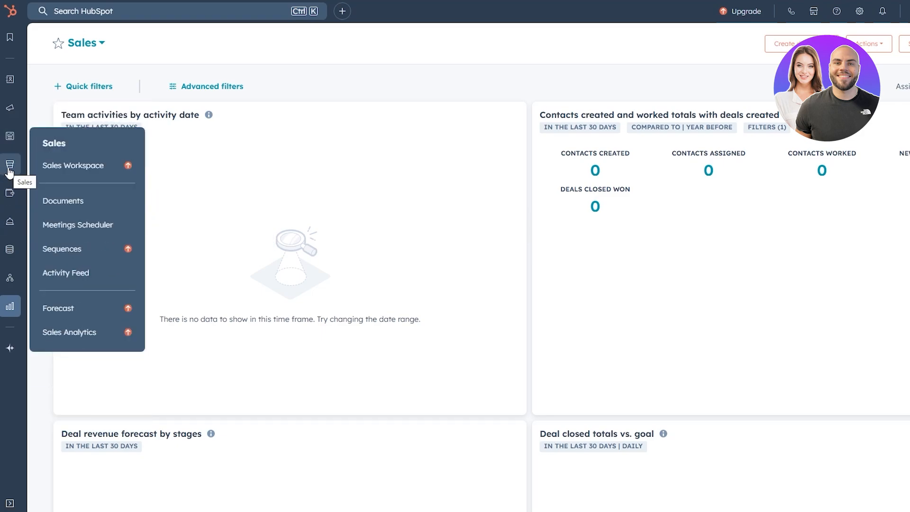
mouse_move(9, 195)
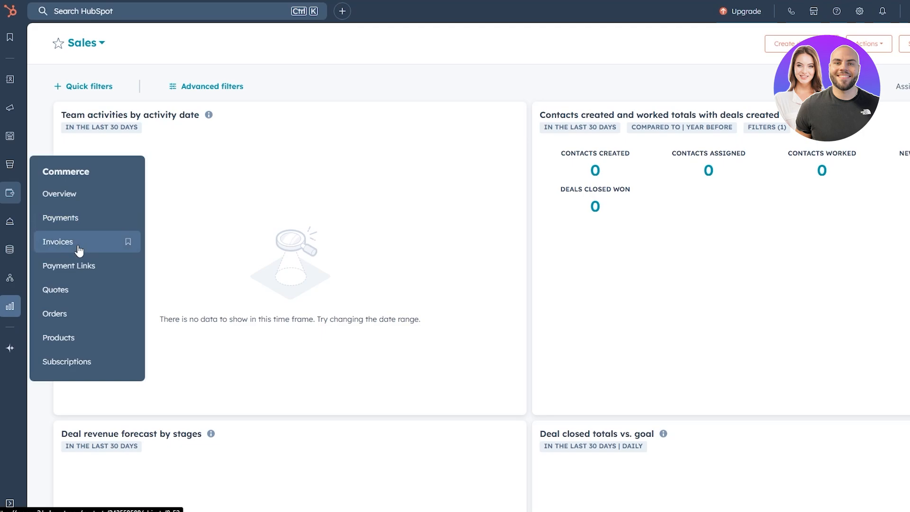
mouse_move(21, 230)
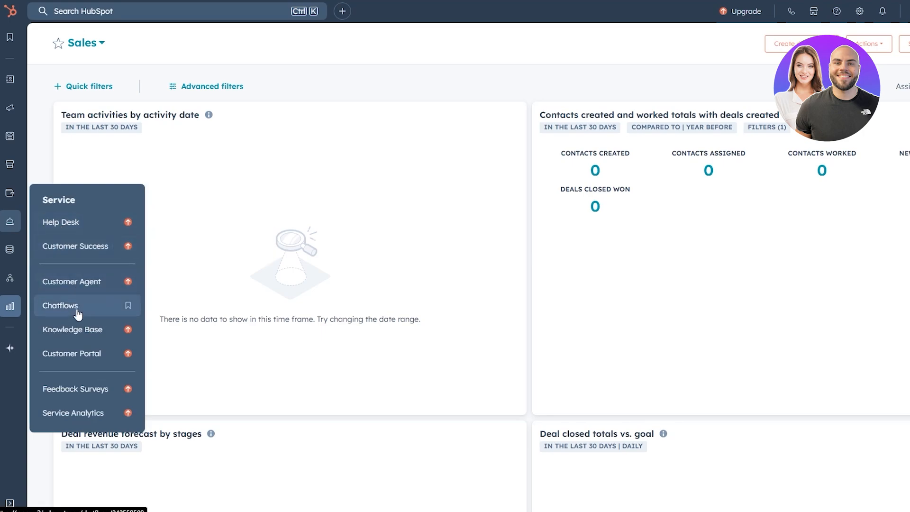
mouse_move(8, 245)
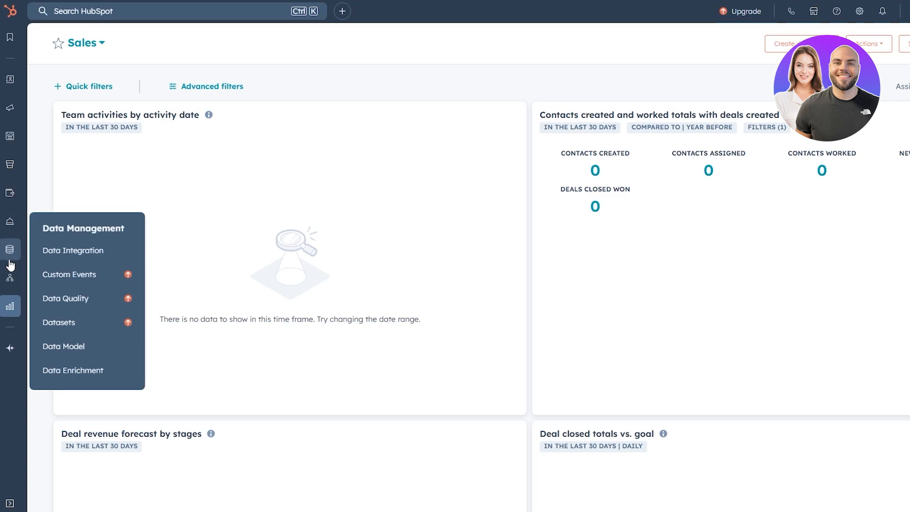
mouse_move(2, 288)
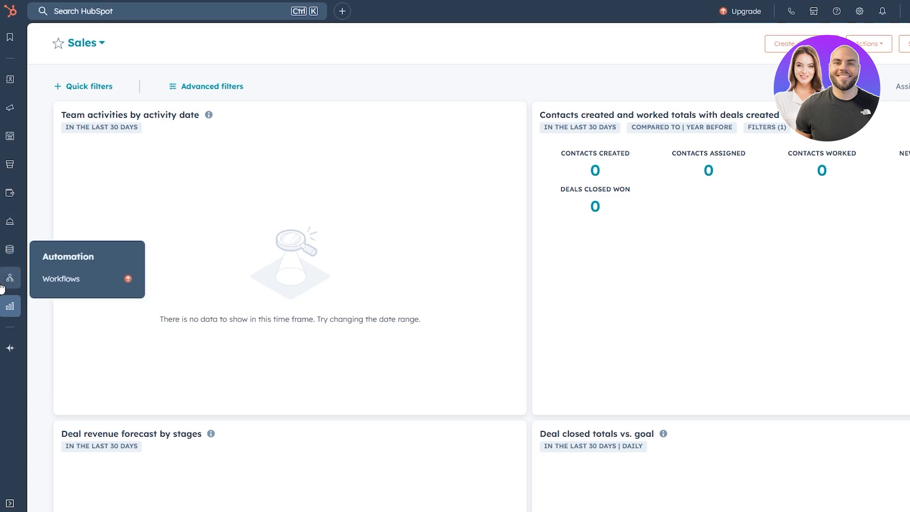
mouse_move(7, 316)
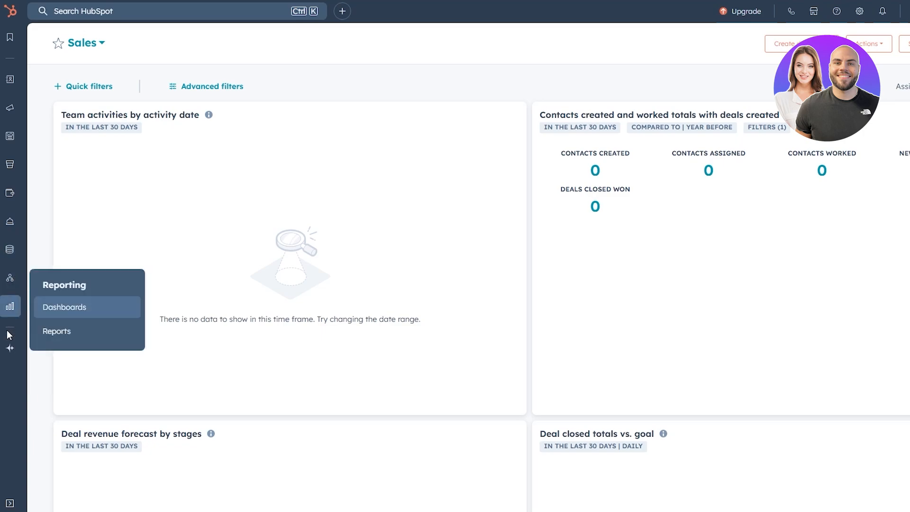
mouse_move(10, 356)
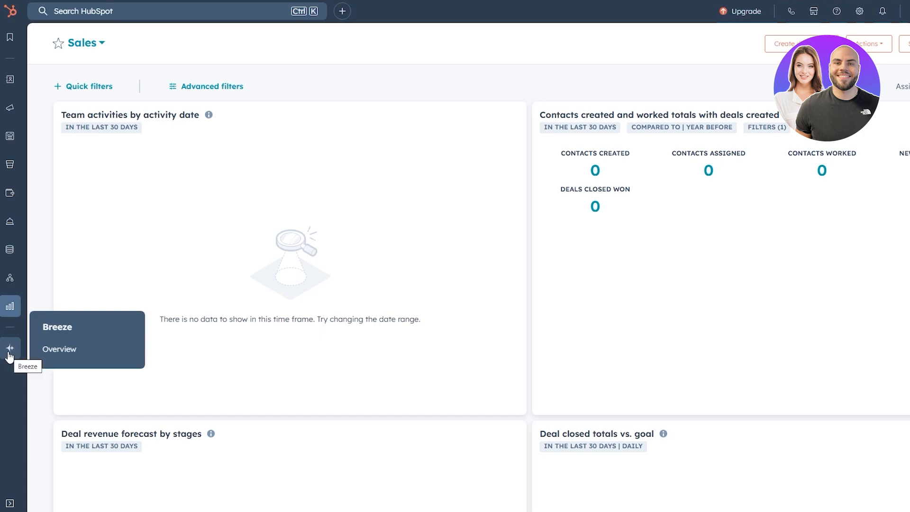
- View the Companies records across the table's columns and open the My contacts view of the Contacts records
mouse_move(12, 44)
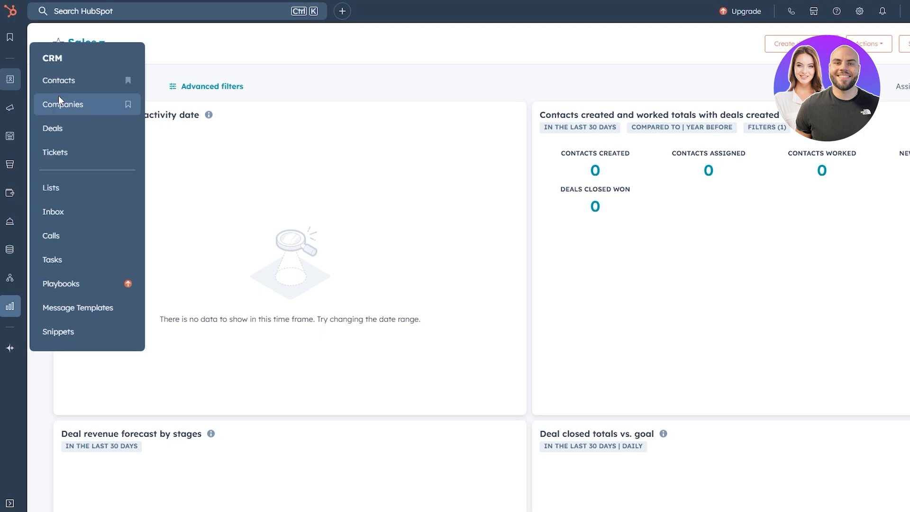
click(59, 100)
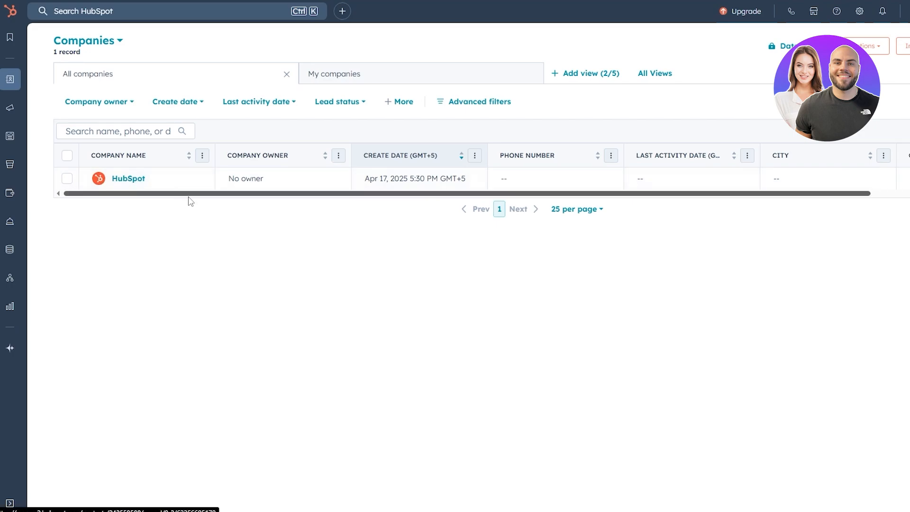
drag(194, 194, 423, 199)
drag(343, 198, 42, 219)
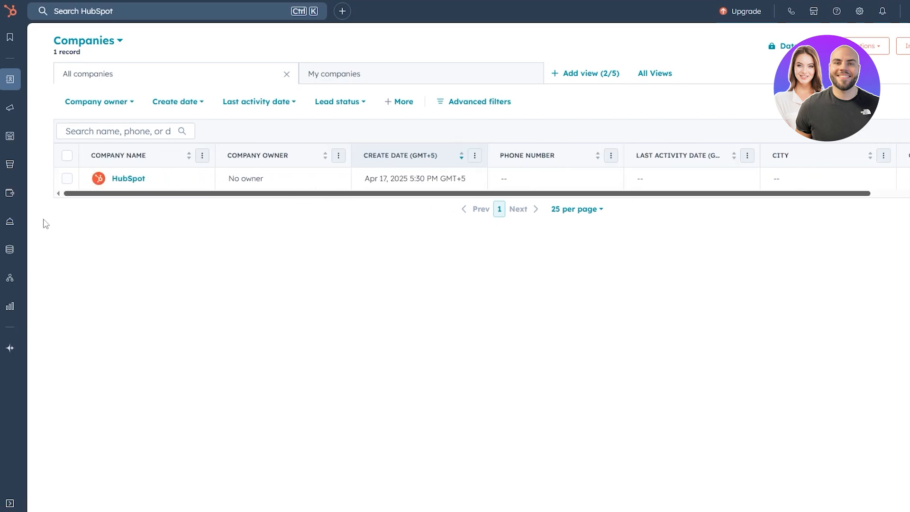
mouse_move(9, 79)
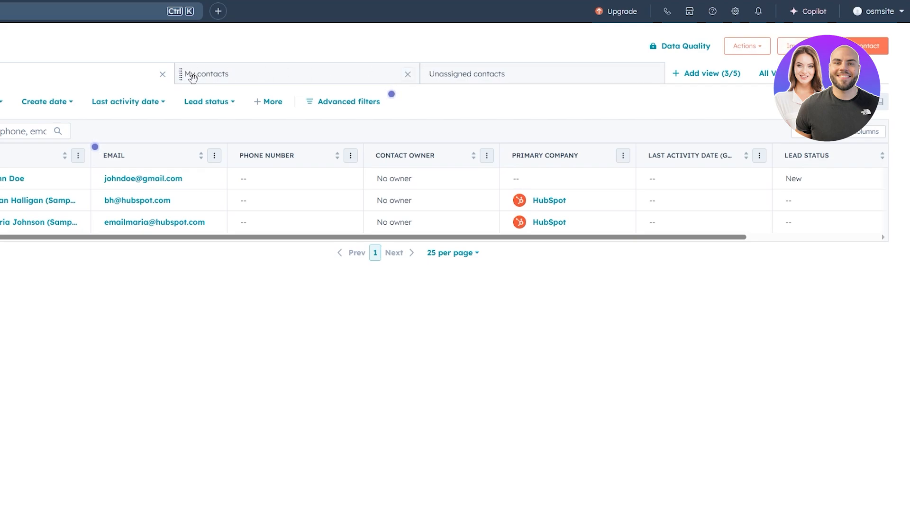
click(511, 74)
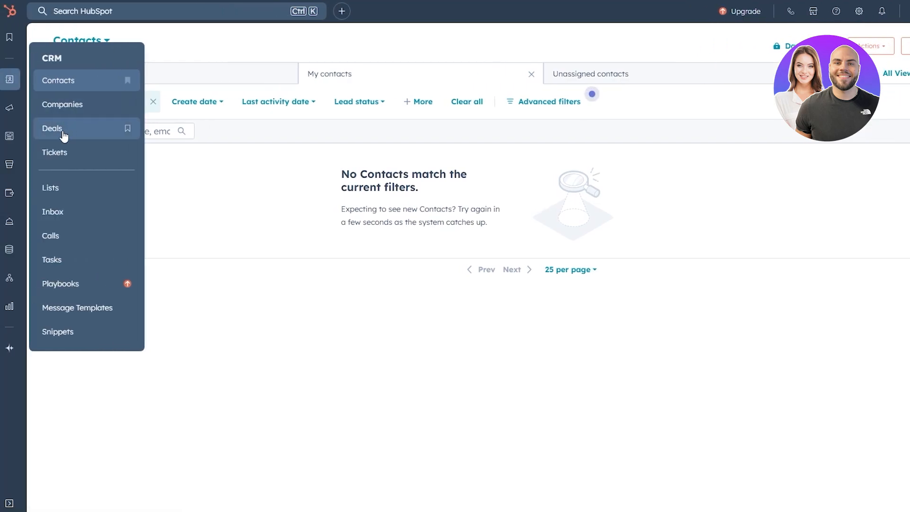
- Open the Deals records, read the guidance on building a sales process, and switch to the My deals view
click(64, 135)
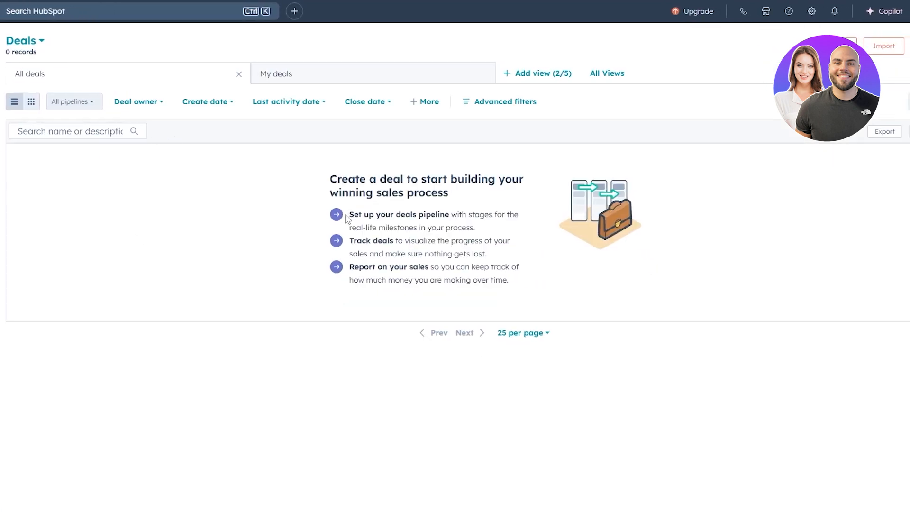
drag(348, 215, 440, 215)
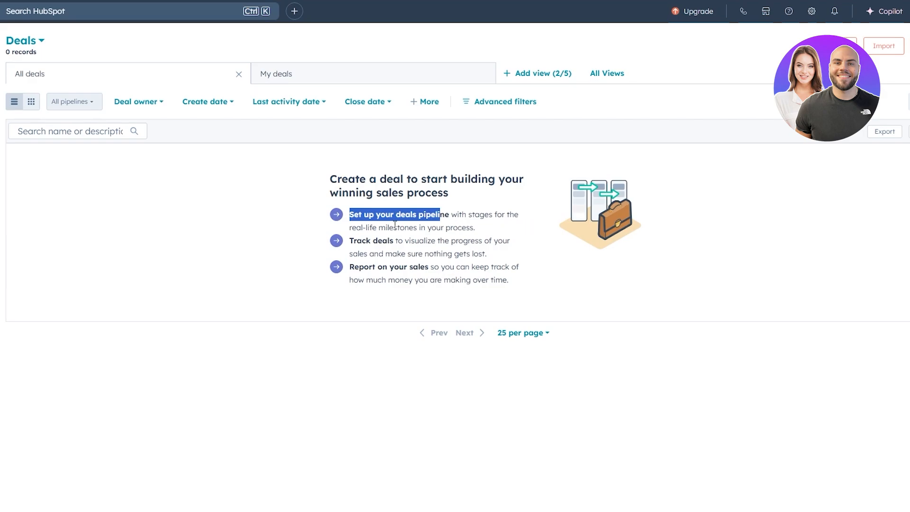
drag(350, 241, 398, 240)
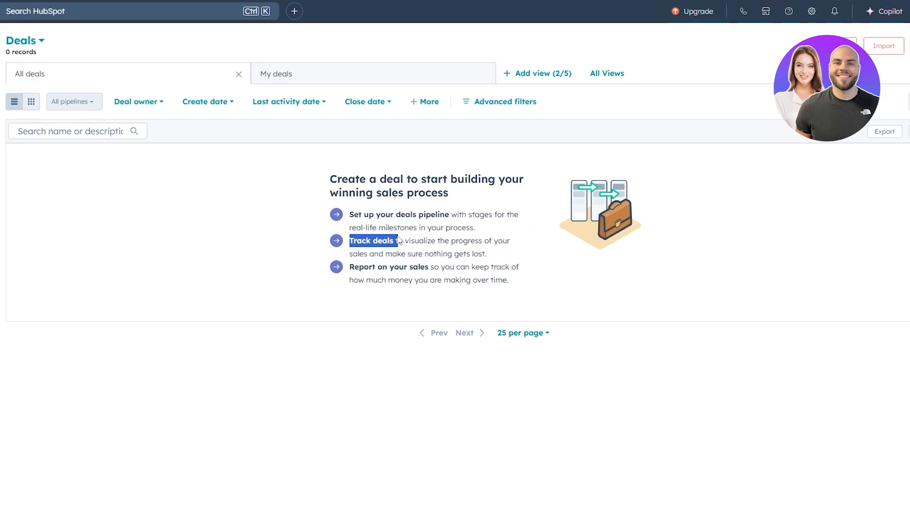
drag(350, 267, 403, 266)
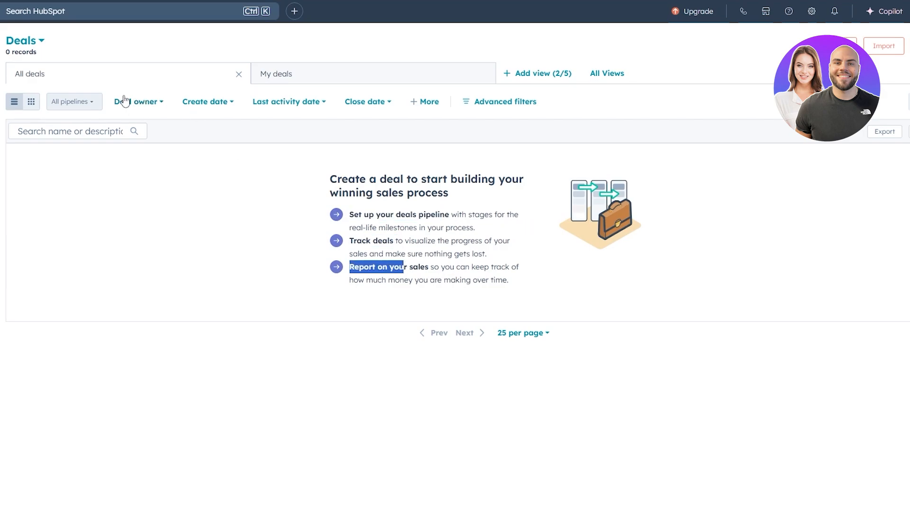
click(355, 79)
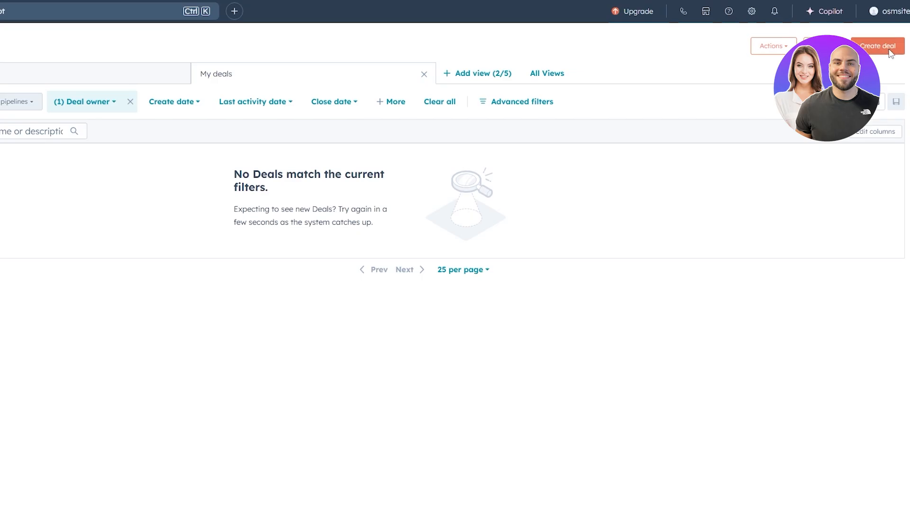
- Start creating a new deal with the set-up-myself option and assign it to the Sales Pipeline
click(888, 51)
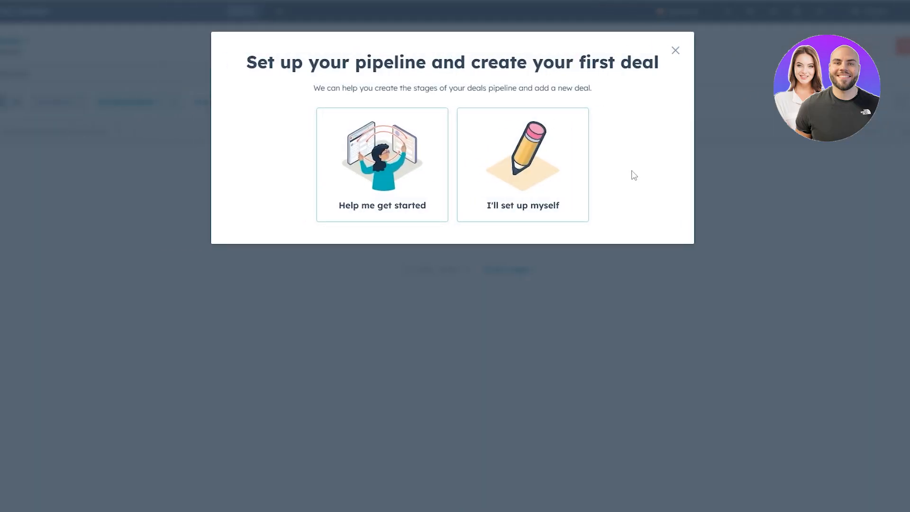
click(534, 152)
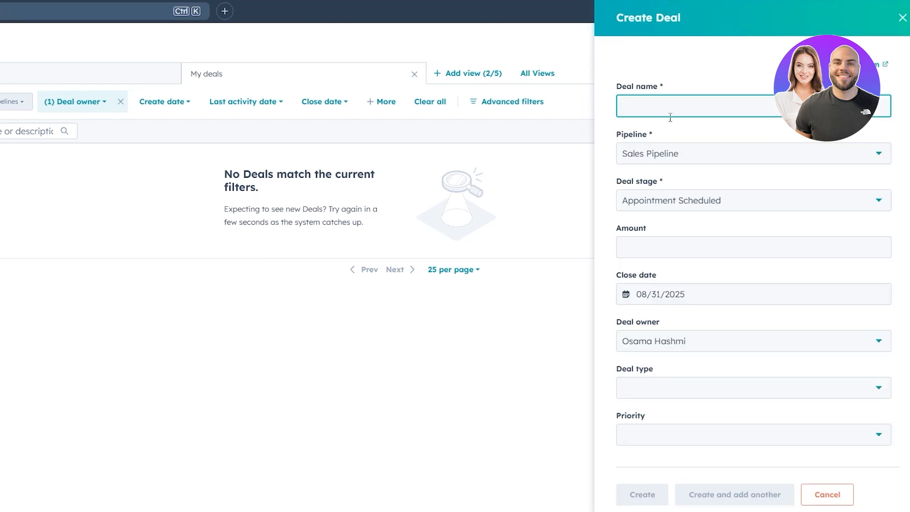
click(665, 153)
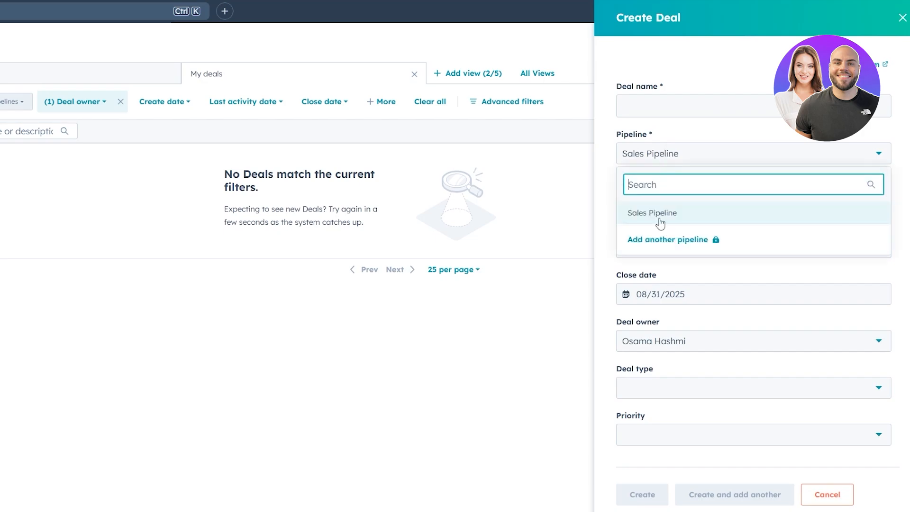
mouse_move(676, 246)
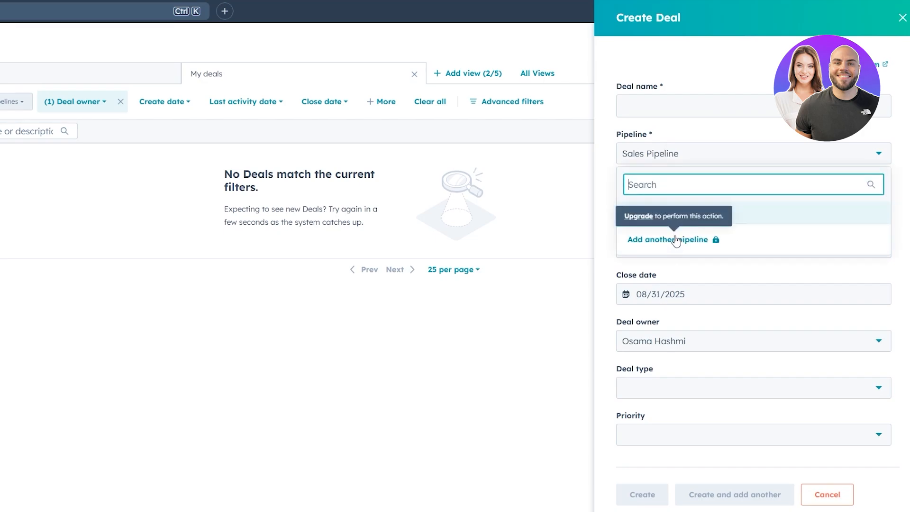
click(655, 213)
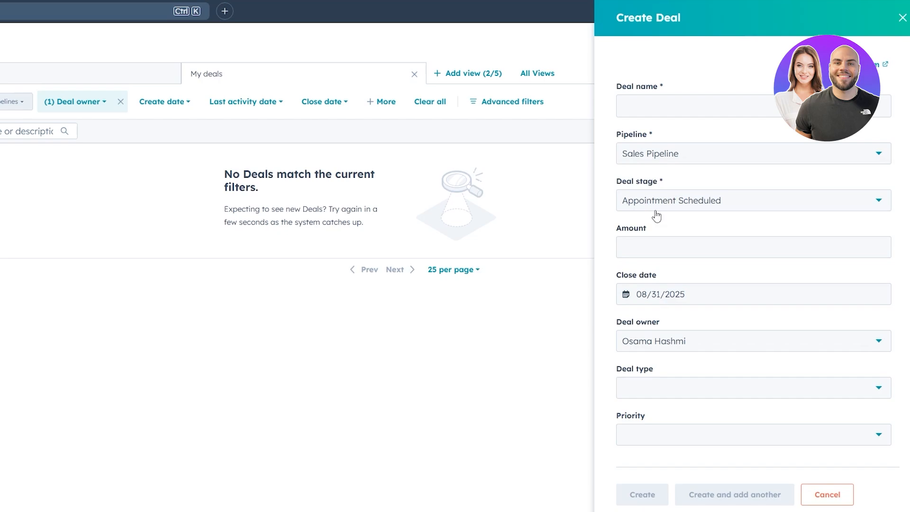
- Name the new deal "Soe Deal From Nike"
click(652, 104)
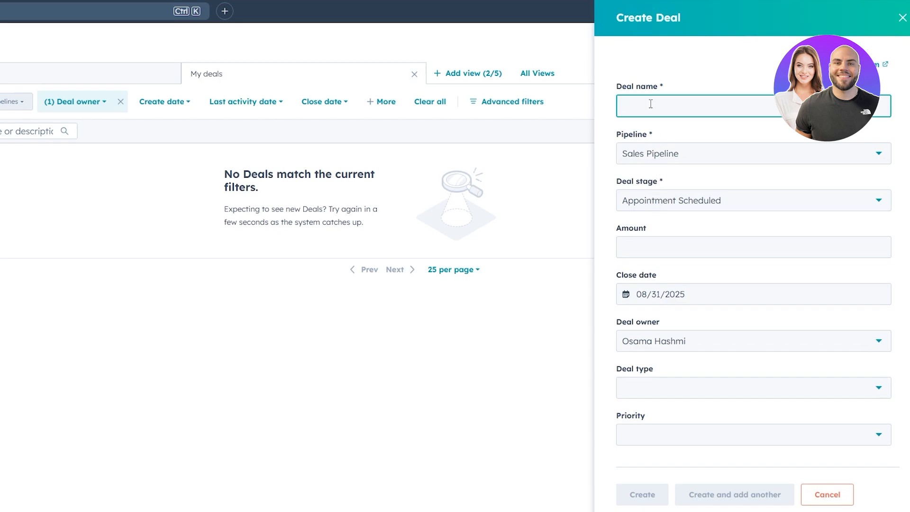
text(Soe Deal From Nike)
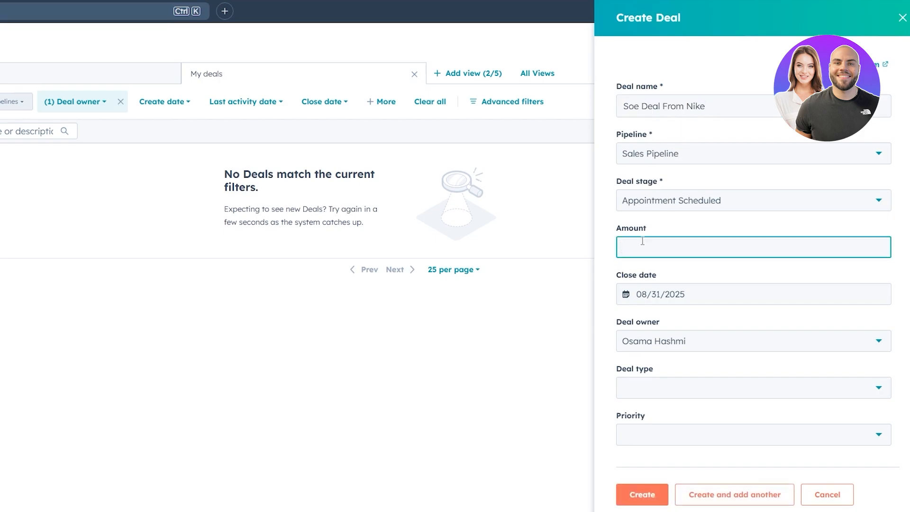
- Set the deal amount to $100,000, the deal type to Existing Business, and the priority to High
text(100000)
click(655, 388)
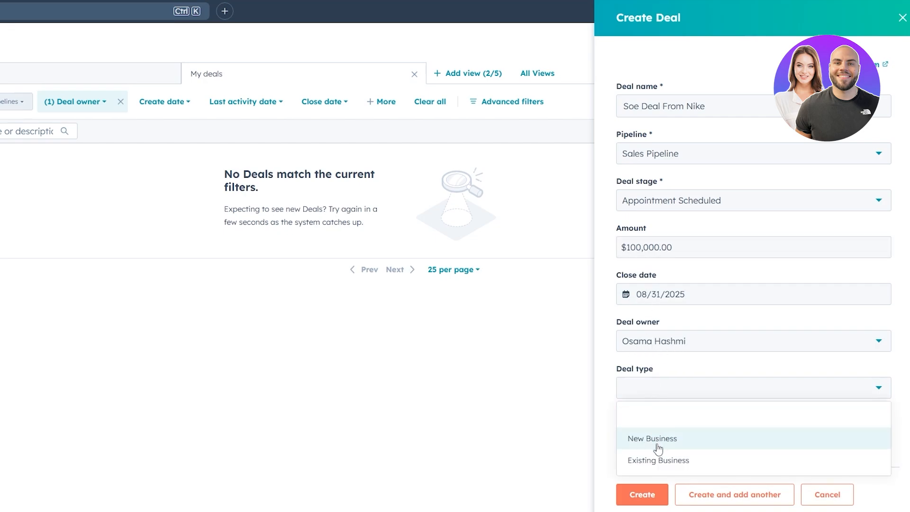
click(660, 462)
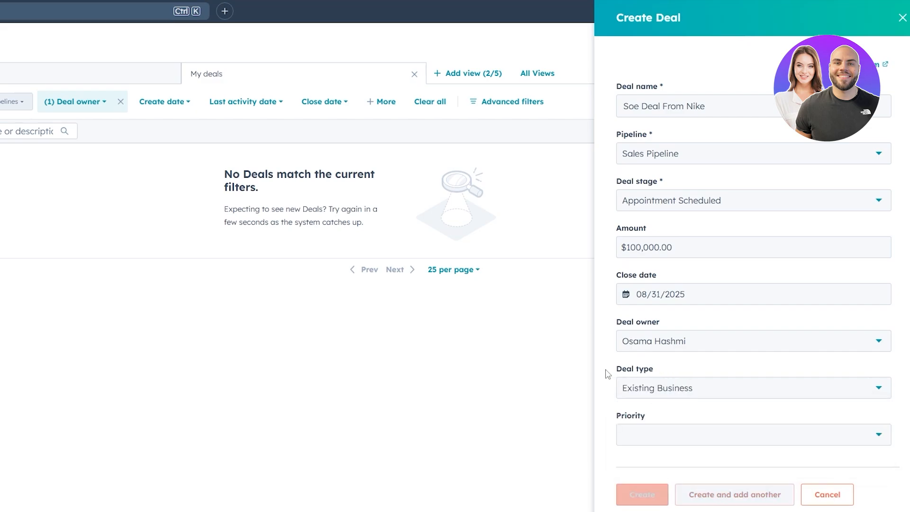
scroll(612, 370, down, 5)
click(620, 216)
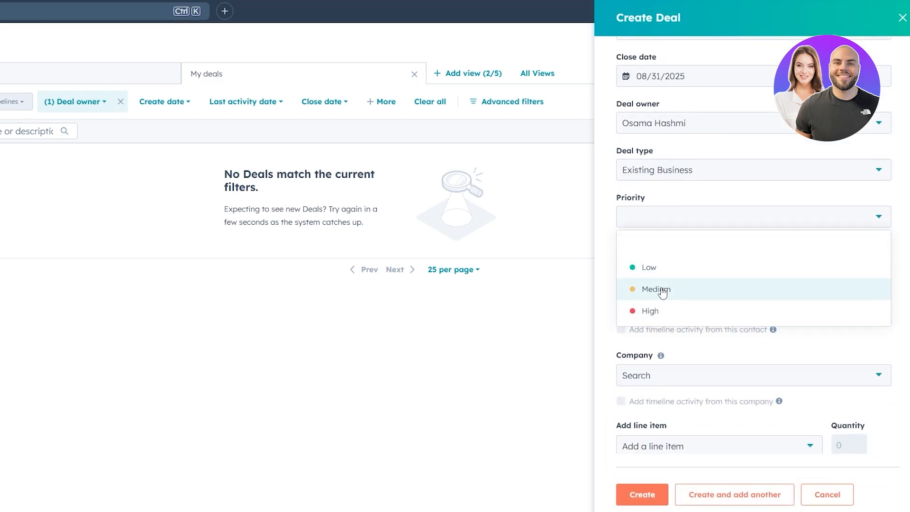
click(658, 310)
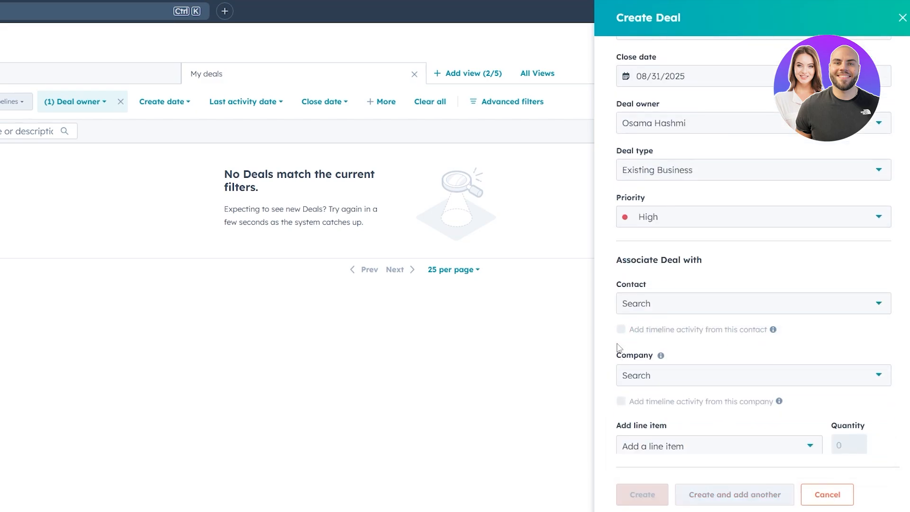
- Associate the new deal with the existing Gmail contact that is not marked as a sample
click(665, 313)
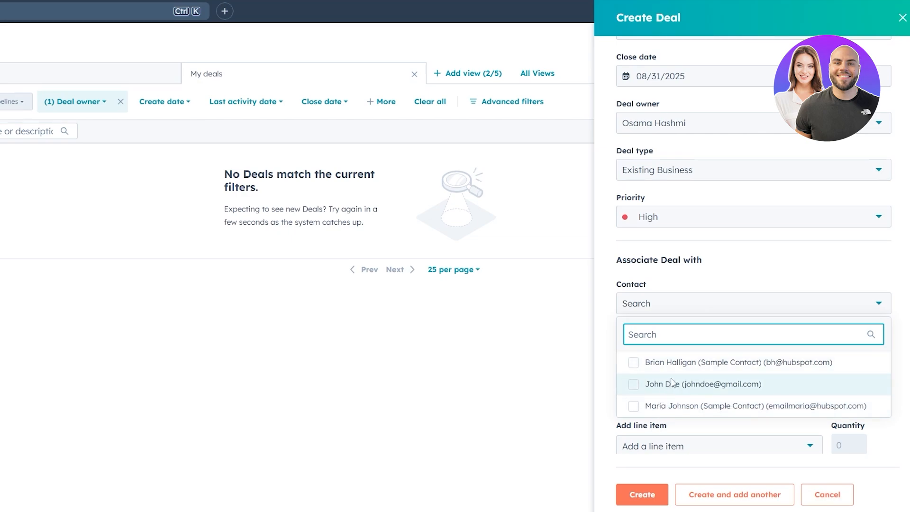
click(680, 386)
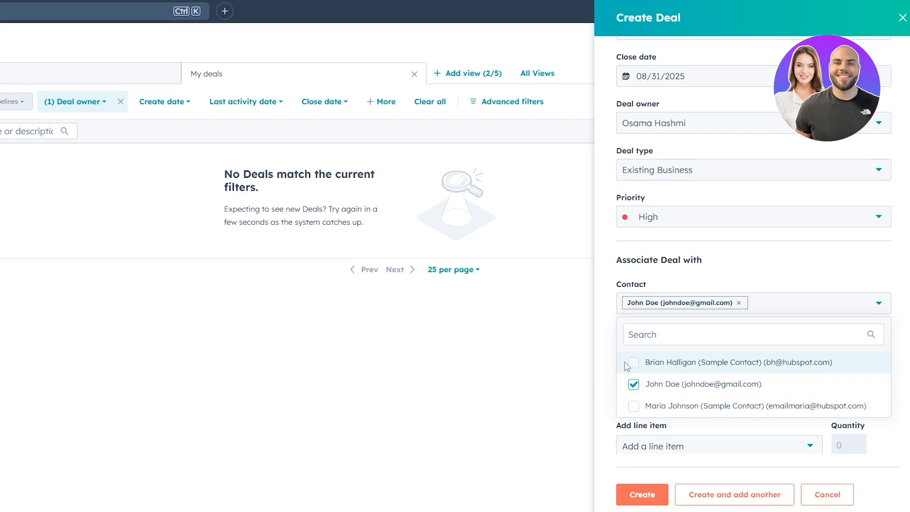
click(607, 361)
- Search the companies for "nike", clear the search, and associate the deal with HubSpot instead
click(641, 377)
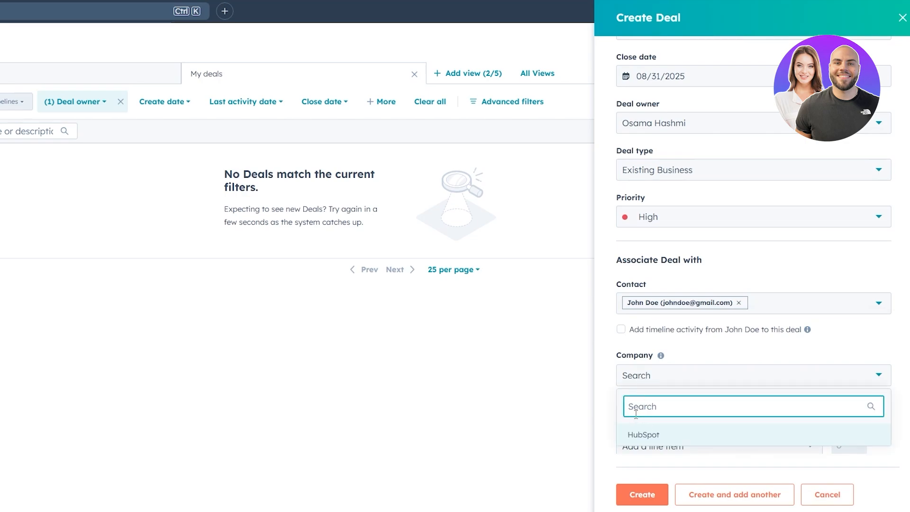
text(nik)
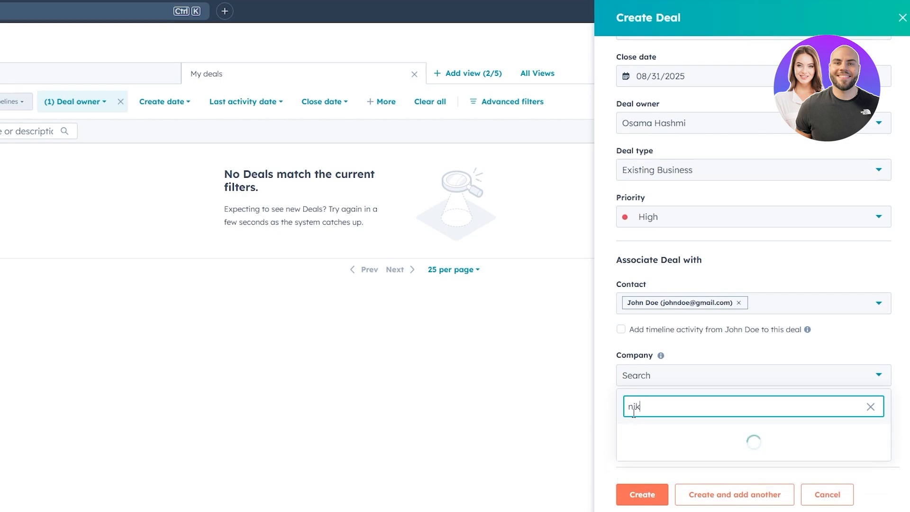
text(e)
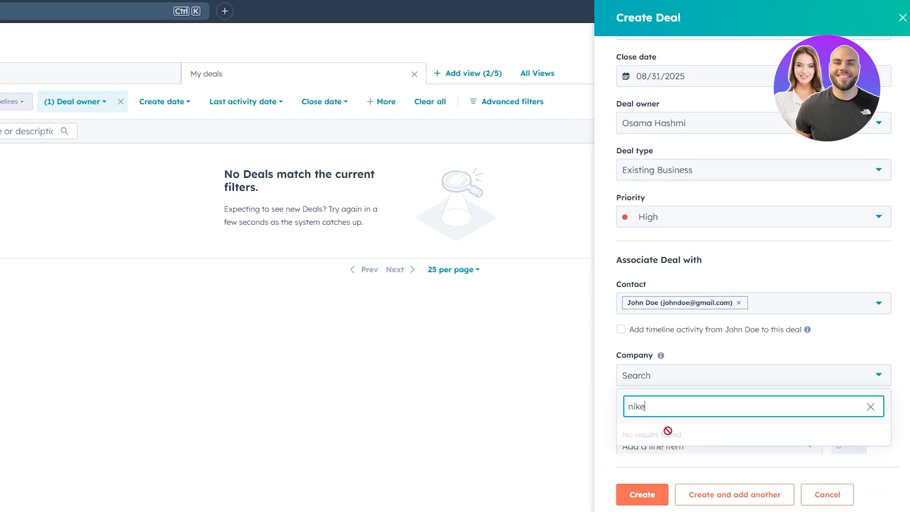
key(BackSpace)
key(BackSpace)
key(BackSpace)
key(BackSpace)
click(658, 436)
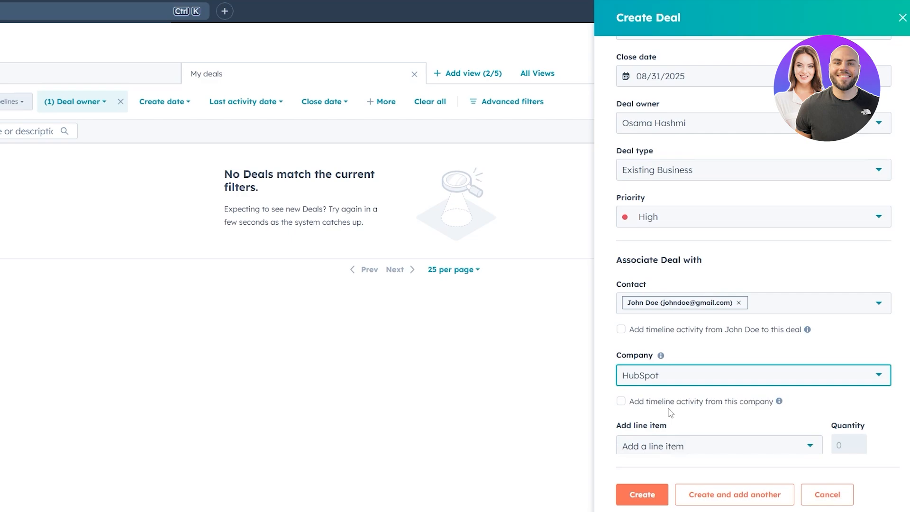
scroll(670, 412, down, 1)
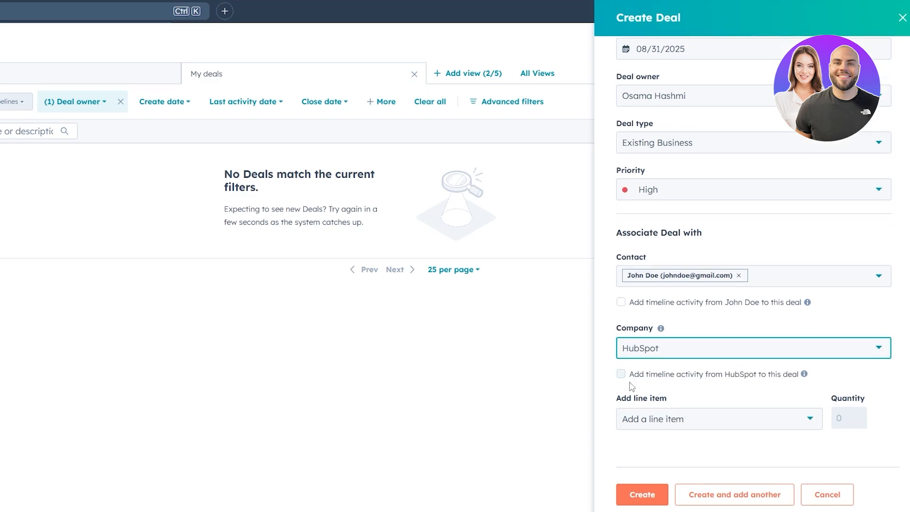
click(660, 426)
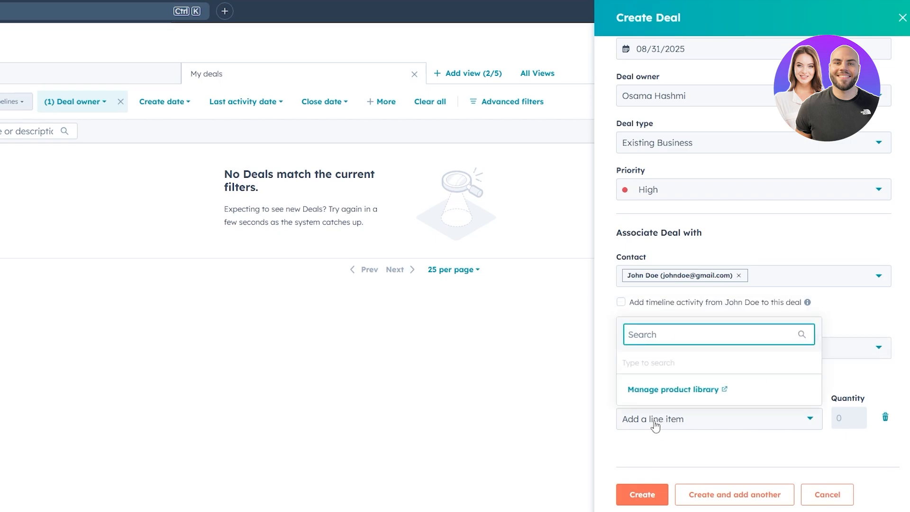
text(5)
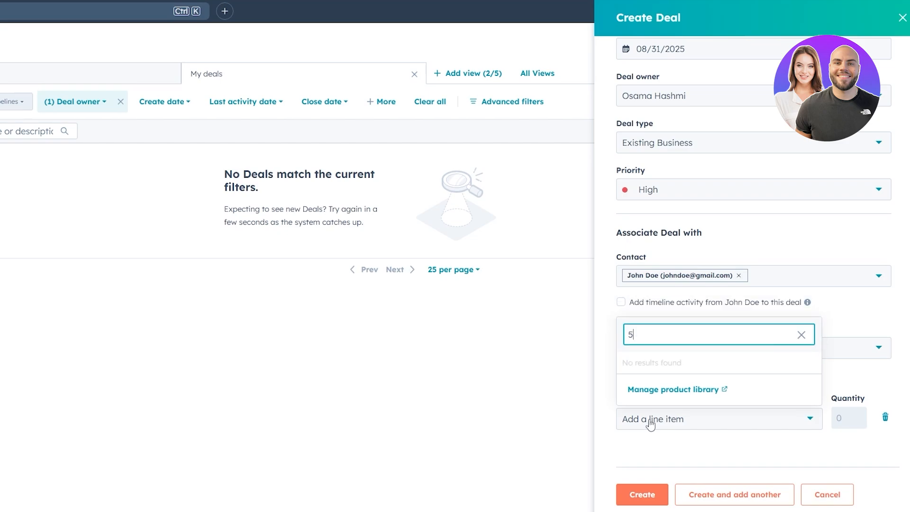
key(BackSpace)
click(647, 314)
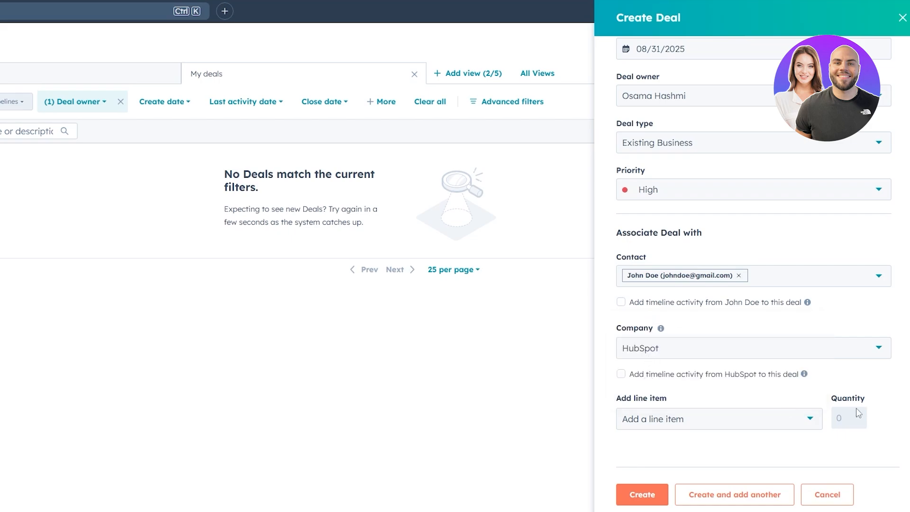
- Create the deal and correct its name to "Shoe Deal From Nike" on its record
click(665, 501)
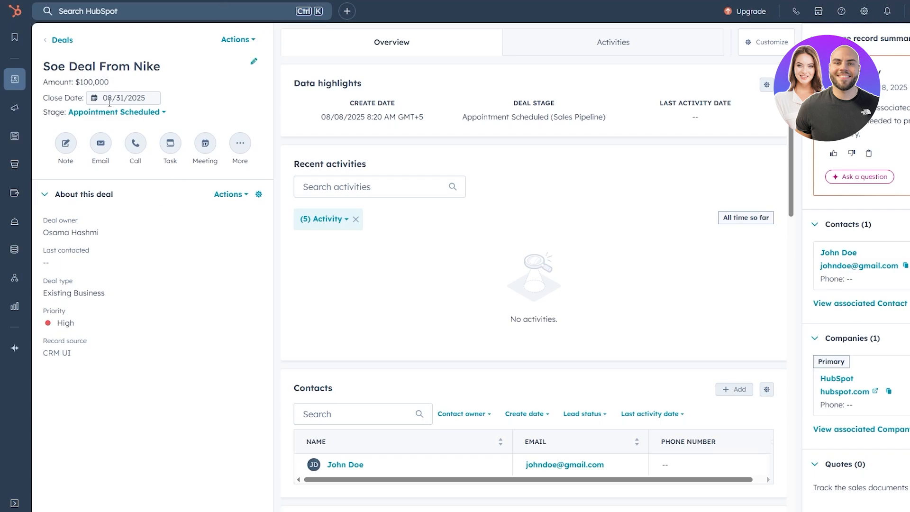
click(254, 61)
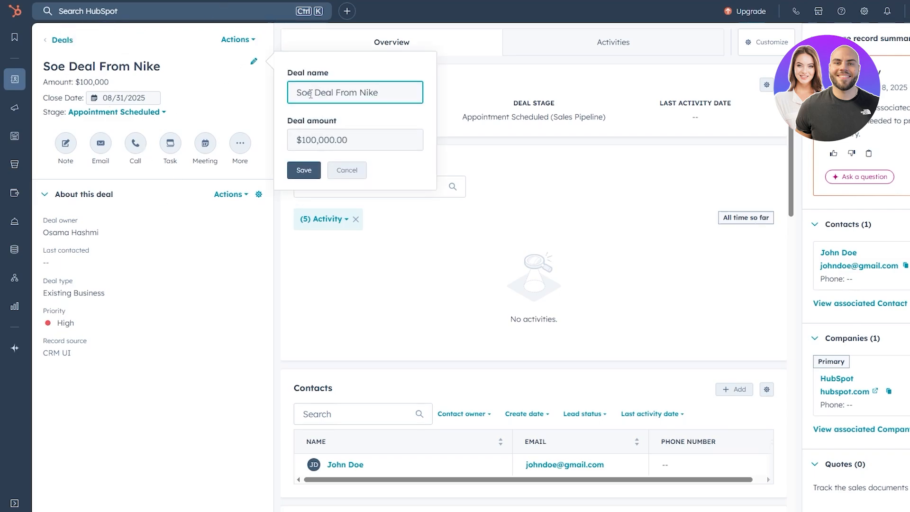
click(302, 93)
text(h)
click(304, 171)
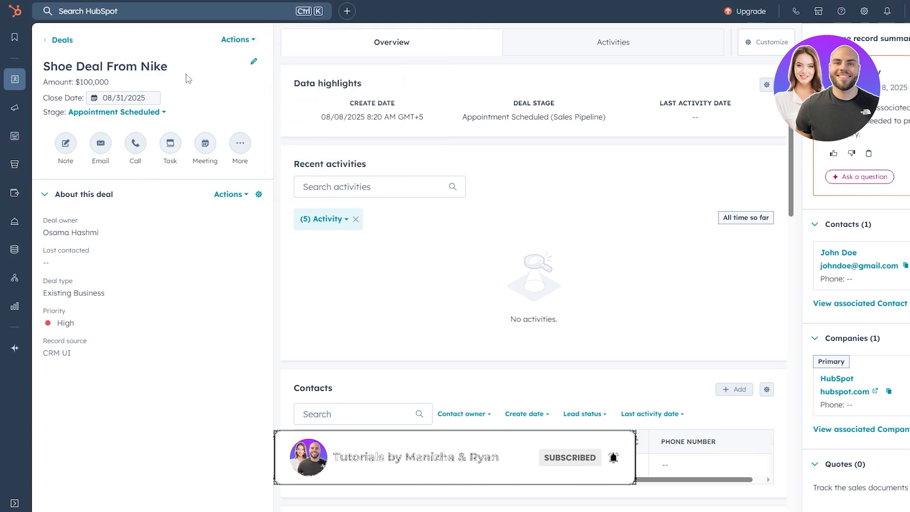
- View the deal's activity history and the My open tickets and Unassigned tickets views of the Tickets records
click(533, 49)
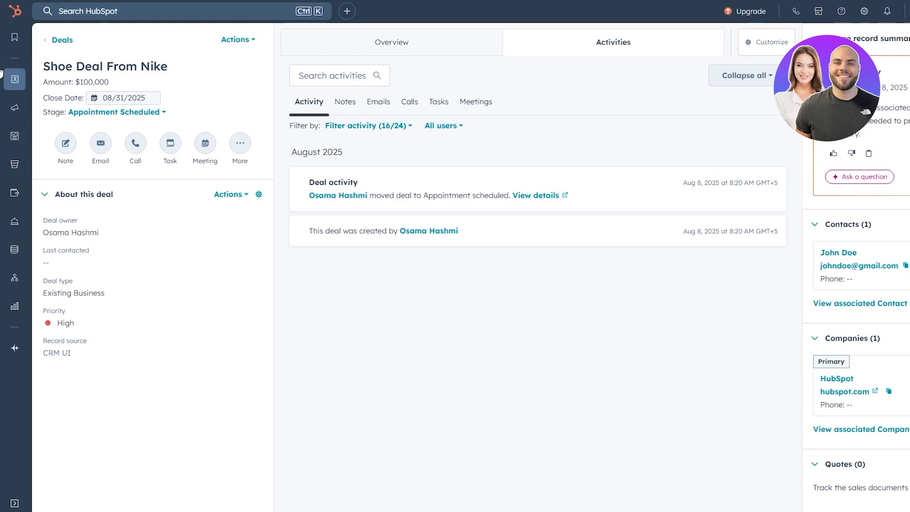
mouse_move(15, 79)
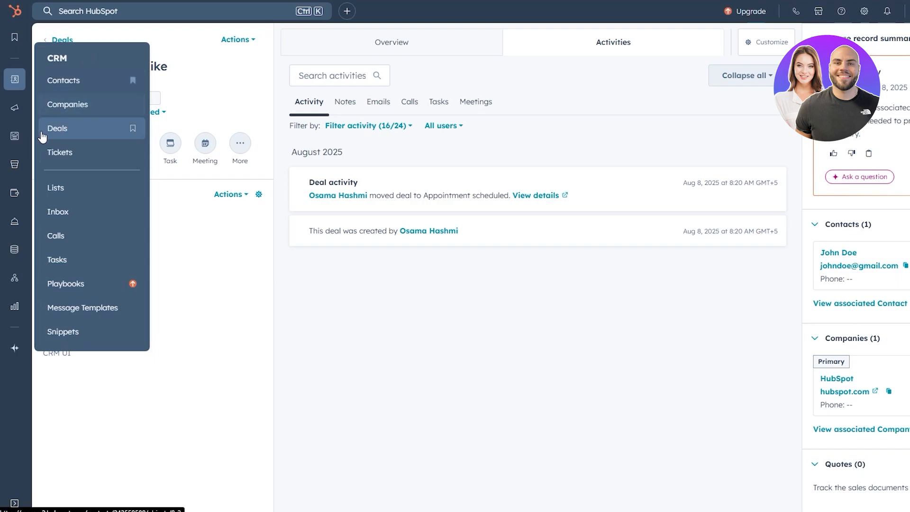
mouse_move(13, 177)
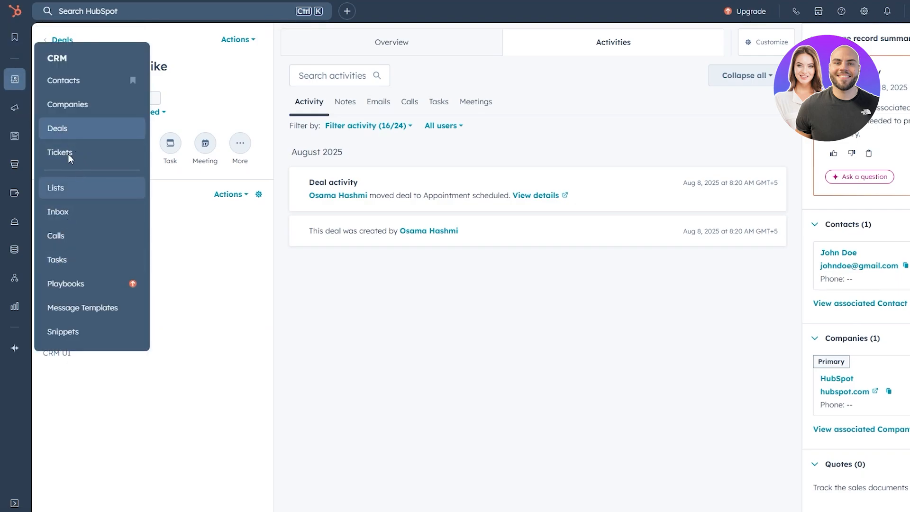
click(104, 158)
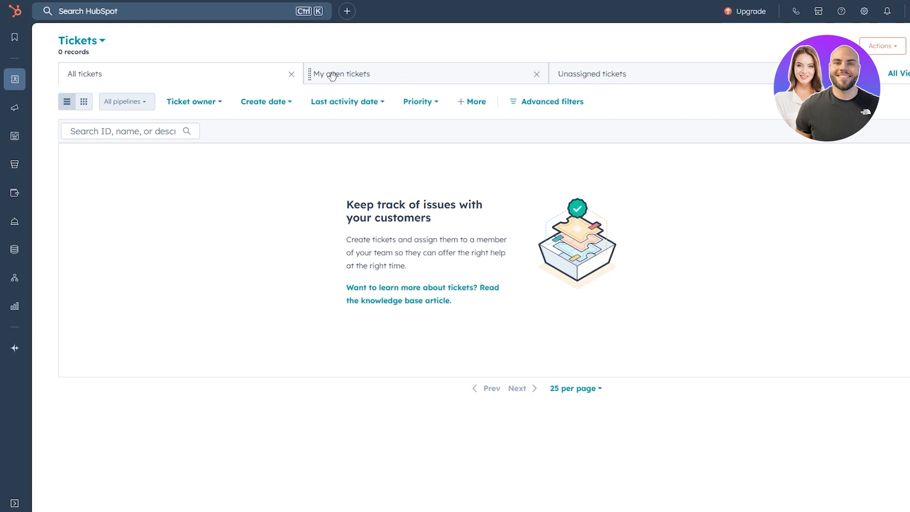
click(396, 89)
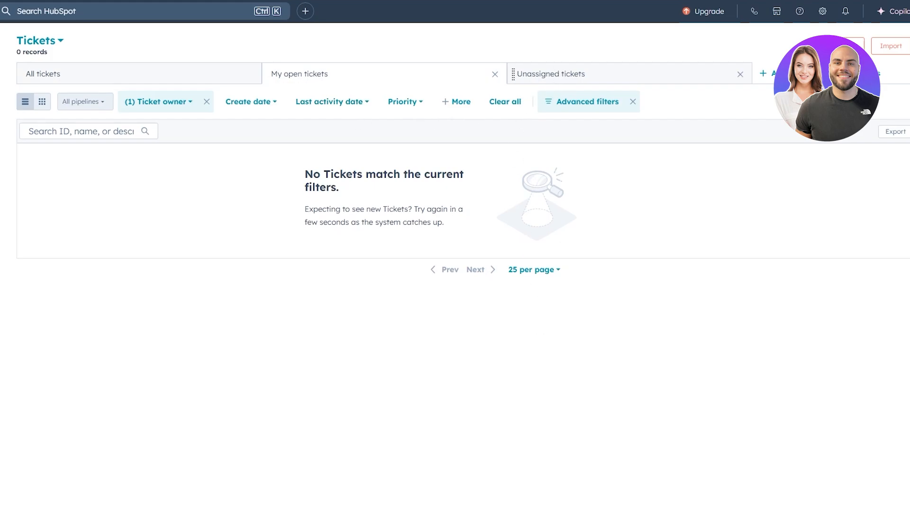
click(551, 74)
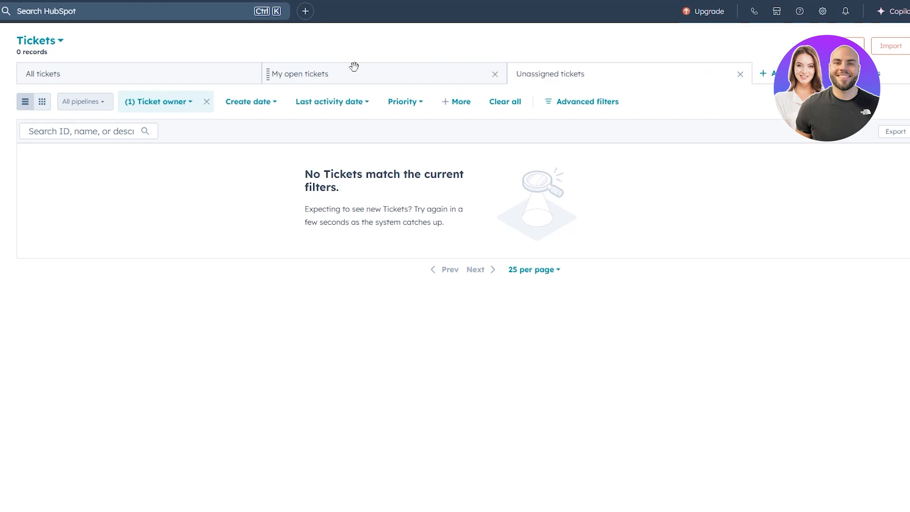
- Open the Sales Workspace and look over its upgrade information page
mouse_move(0, 142)
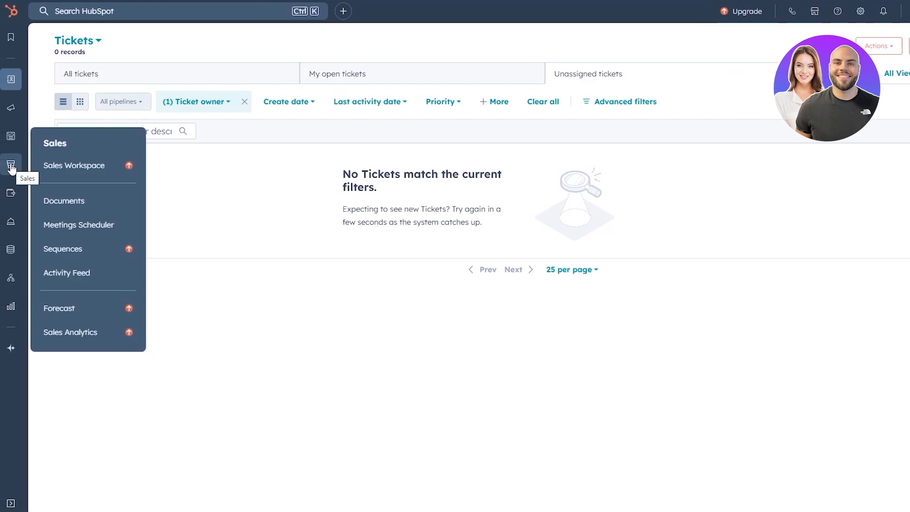
click(115, 161)
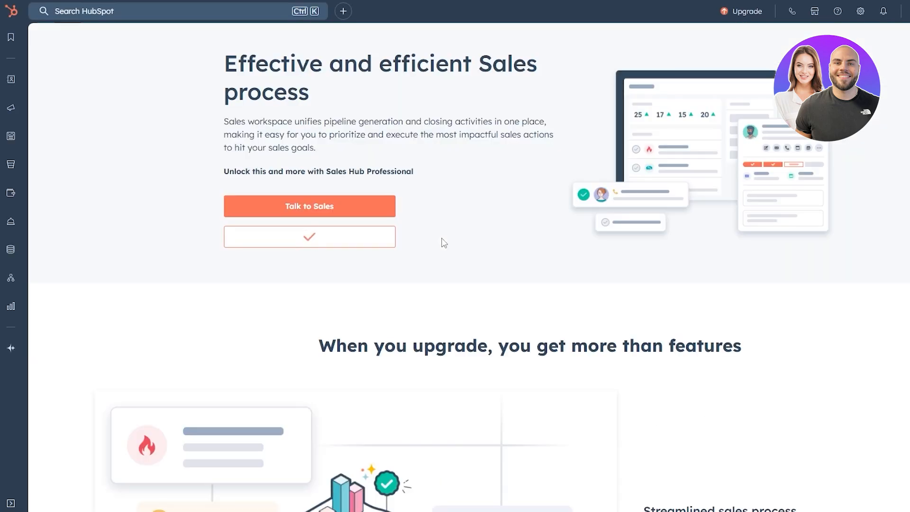
scroll(235, 215, down, 7)
scroll(238, 218, up, 7)
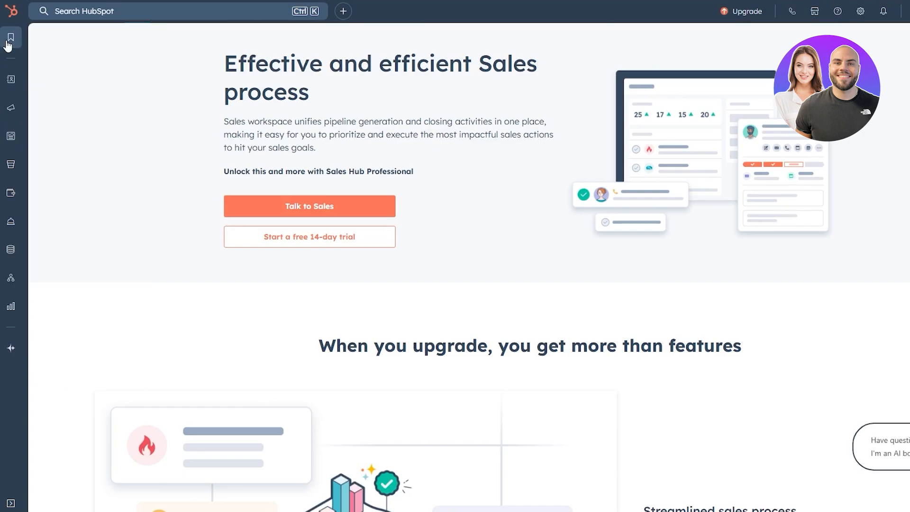
- Return to the Sales dashboard, search HubSpot for "pipe", and open the deal pipeline settings
click(10, 13)
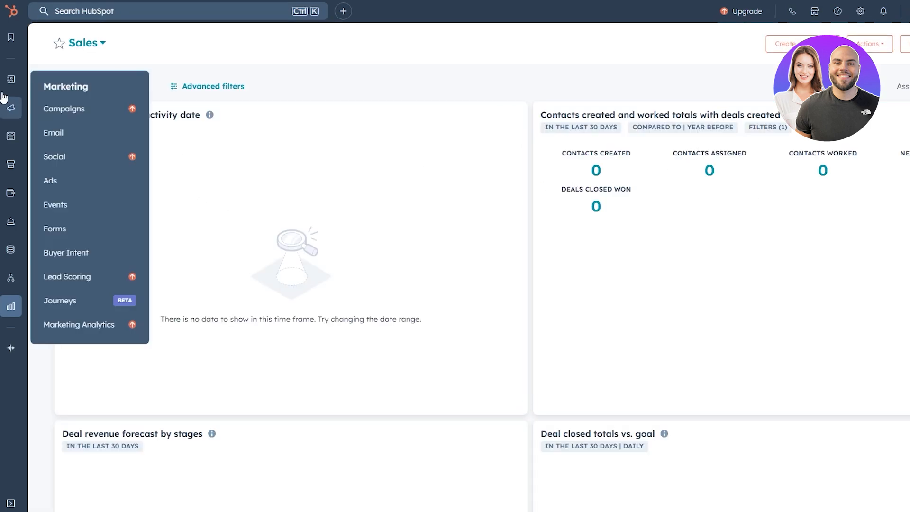
click(57, 9)
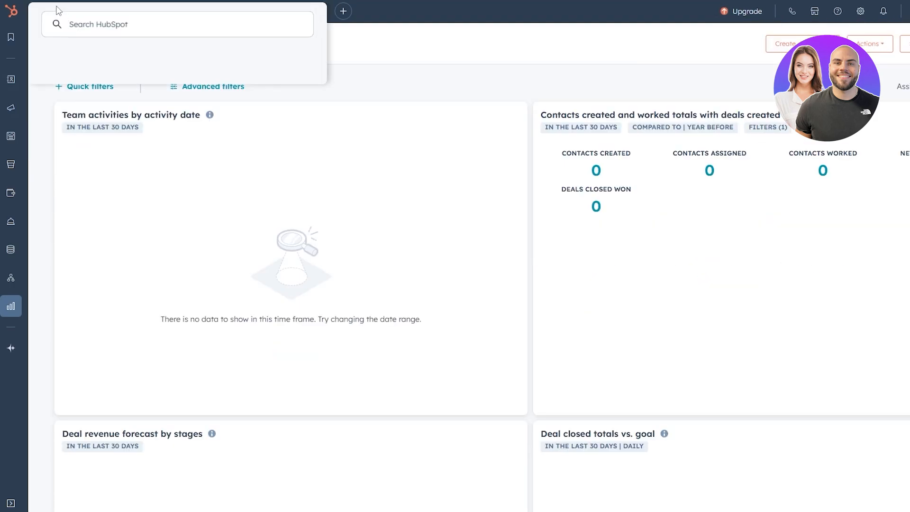
text(pipe)
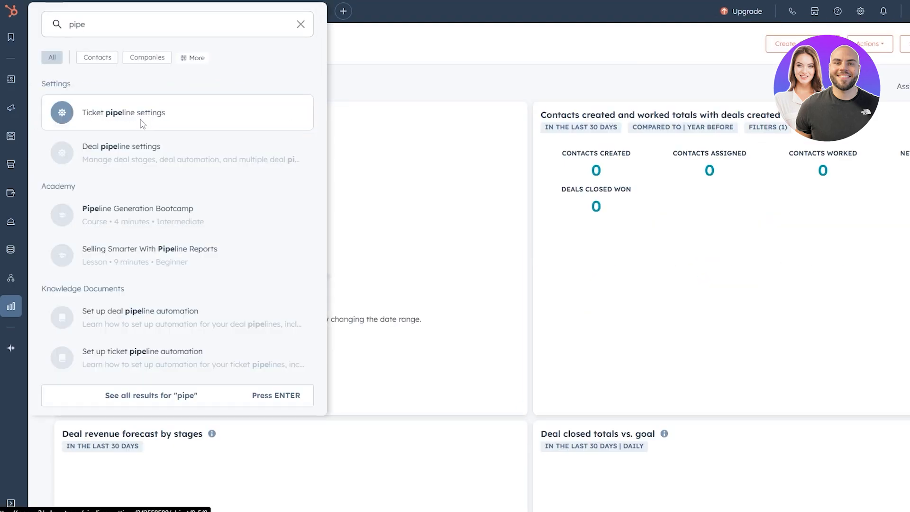
click(135, 156)
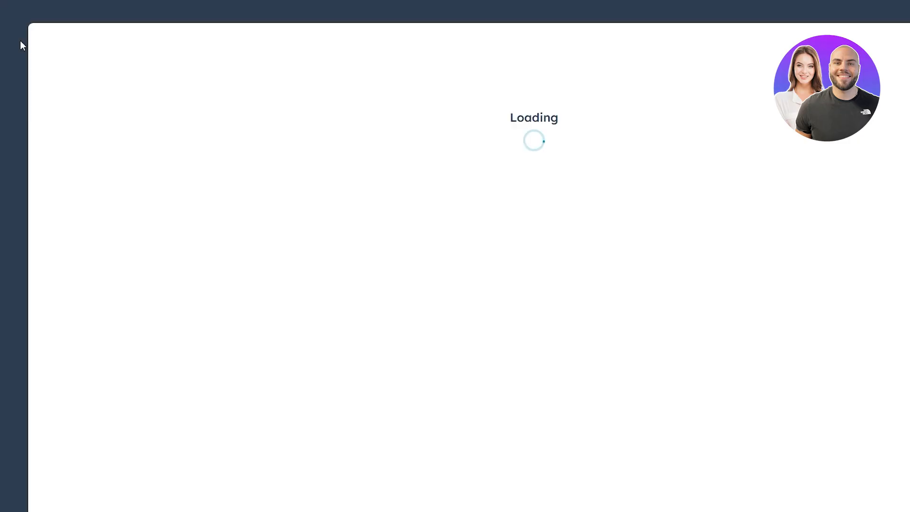
- Open the Deals records and show the options of the Deal Stage column
mouse_move(11, 108)
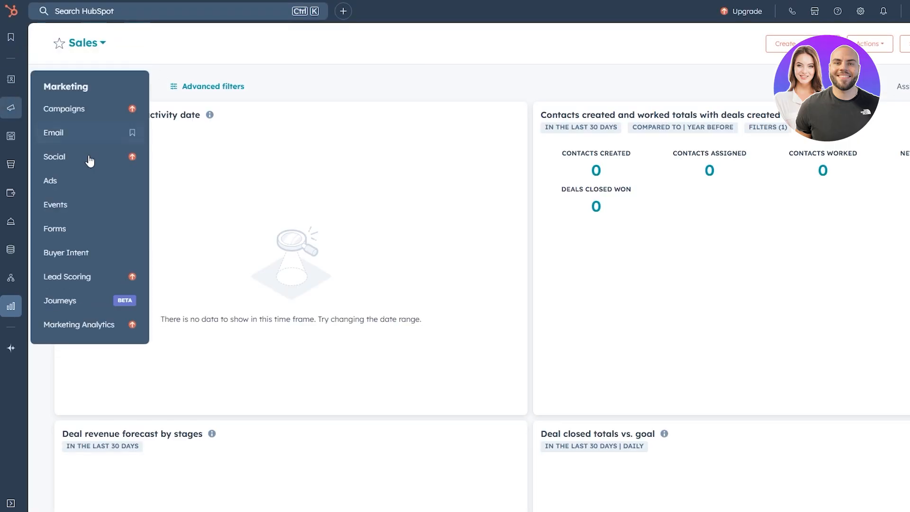
mouse_move(14, 87)
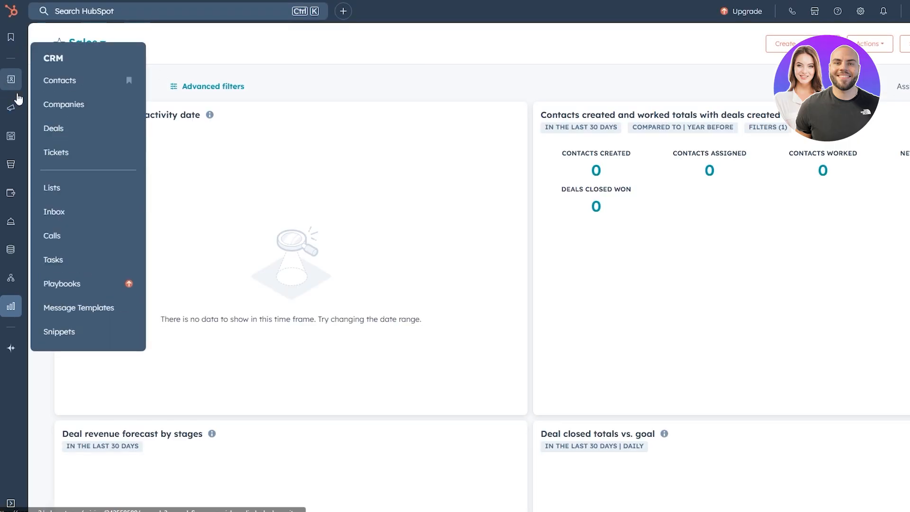
click(85, 136)
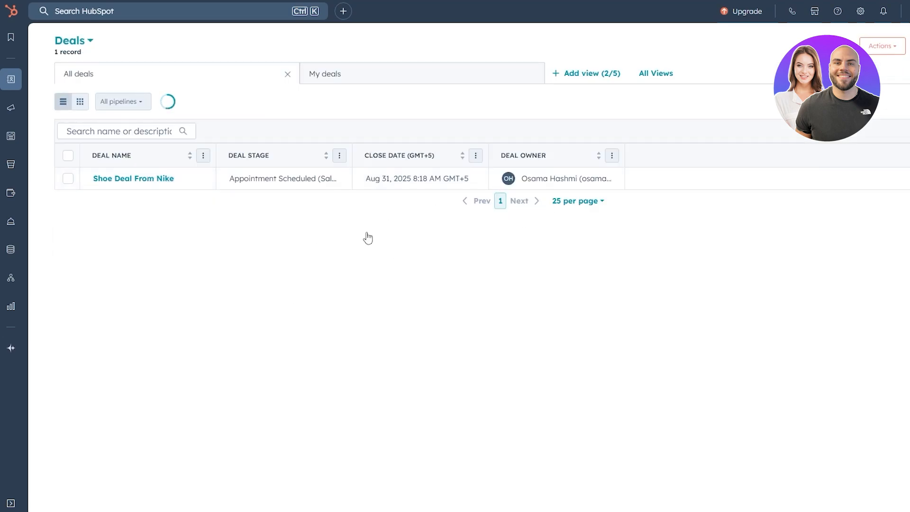
mouse_move(216, 185)
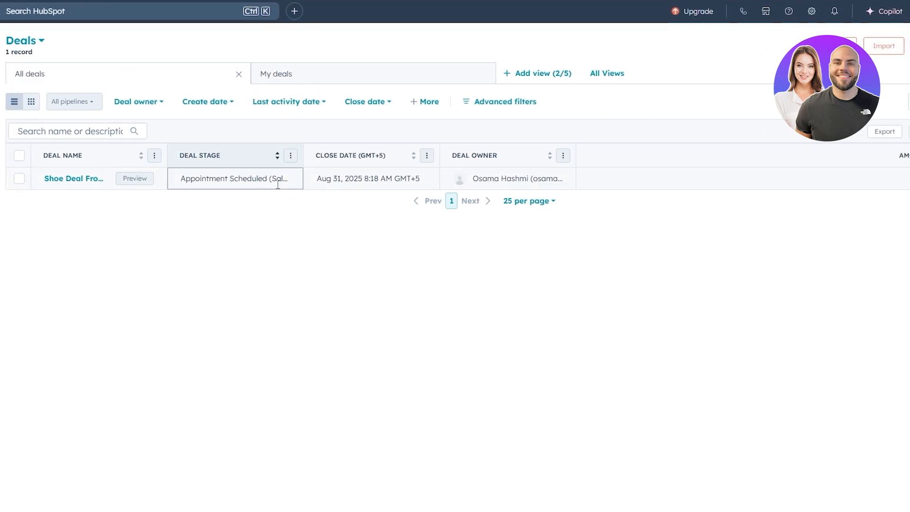
click(291, 155)
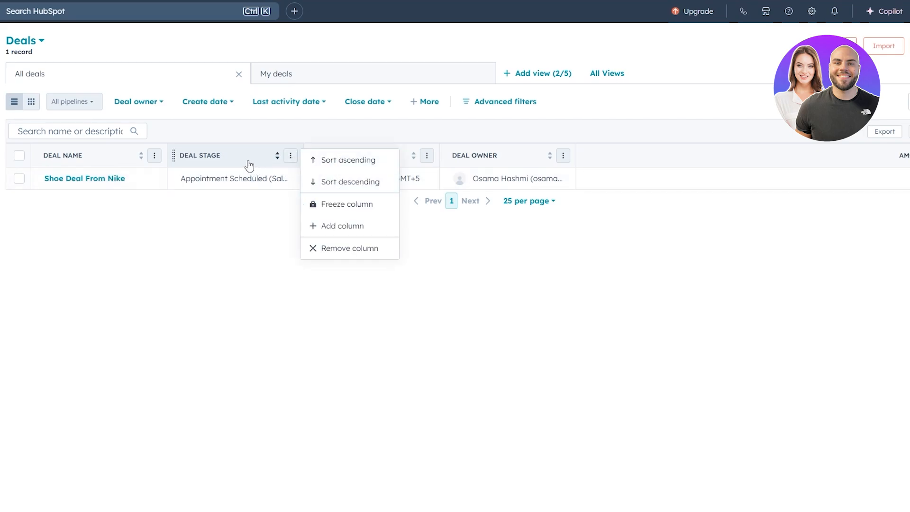
- Sort the deals by deal stage in ascending order and view the stage choices of the Shoe Deal From Nike deal
click(189, 163)
click(223, 181)
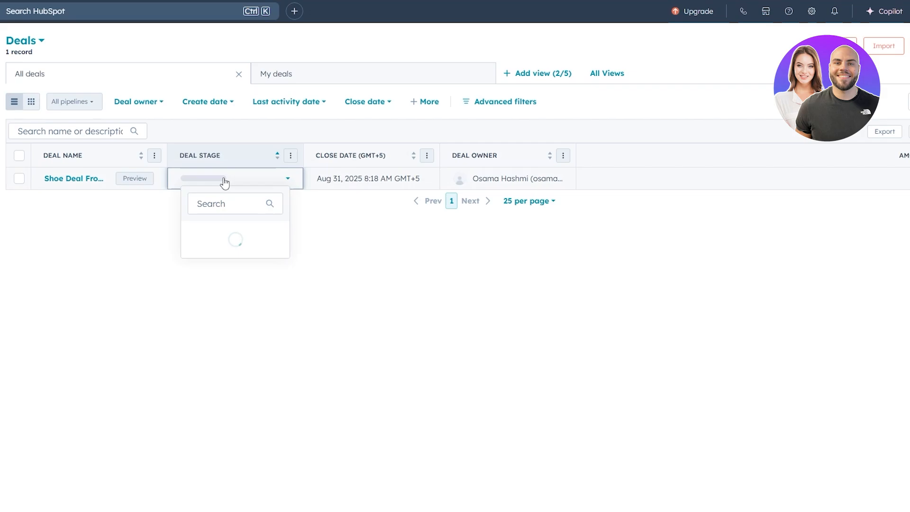
scroll(244, 279, down, 3)
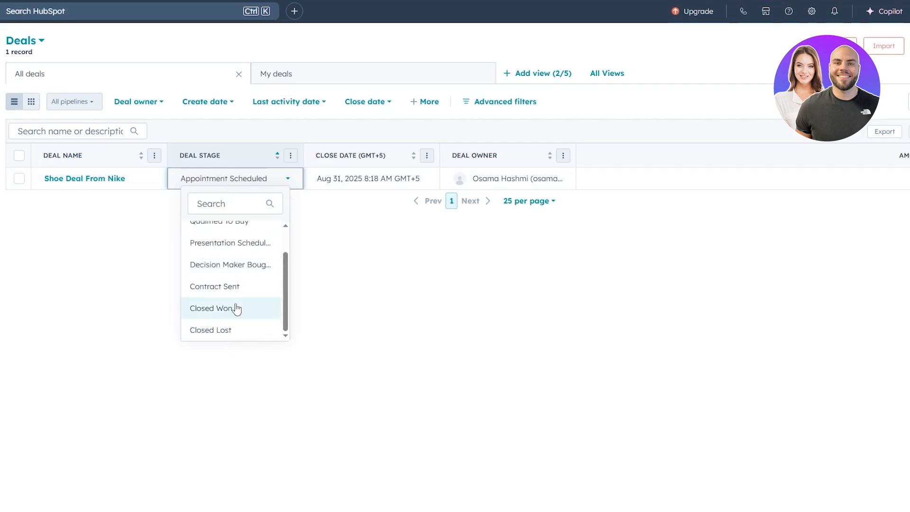
scroll(238, 308, up, 3)
click(116, 205)
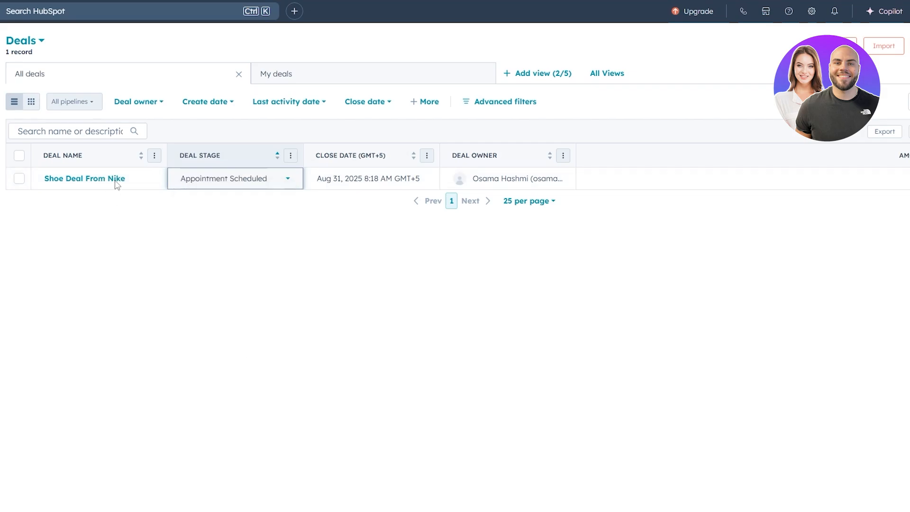
- Limit the deals list to the Sales Pipeline and view the Deal owner and Create date filter choices
click(65, 109)
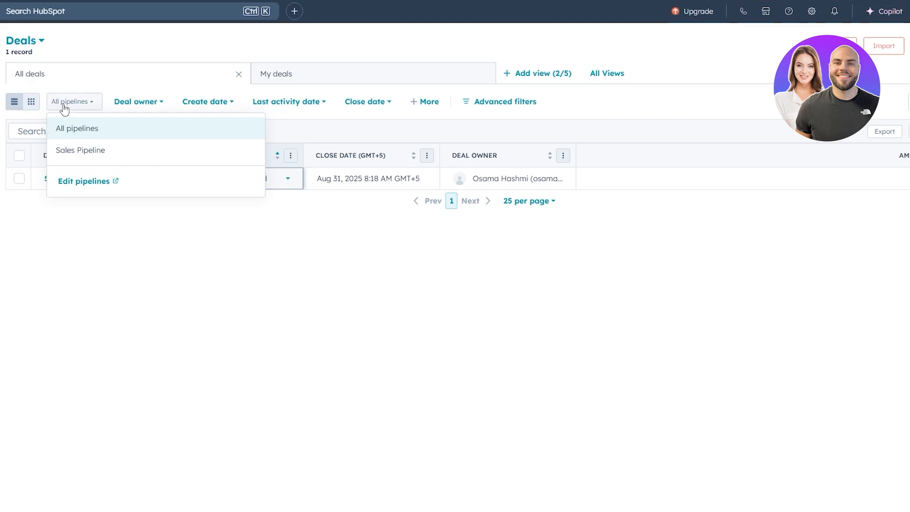
click(77, 151)
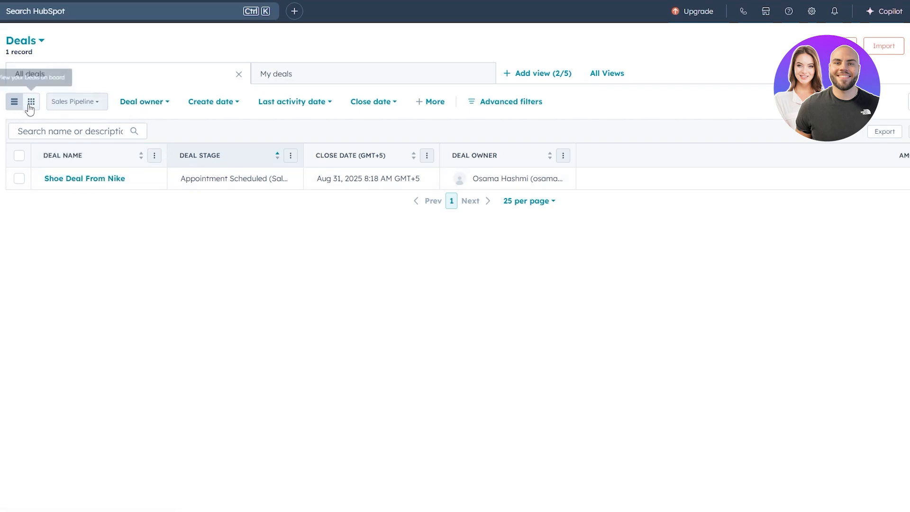
click(172, 103)
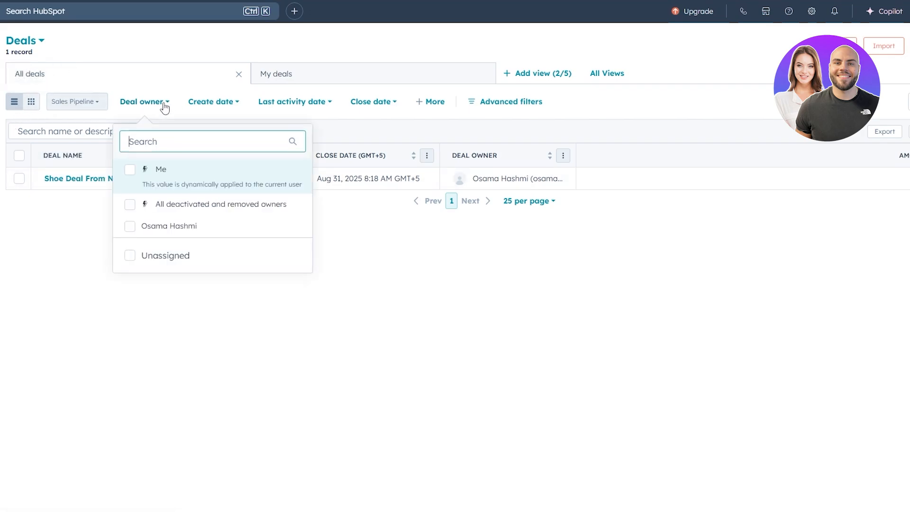
click(237, 105)
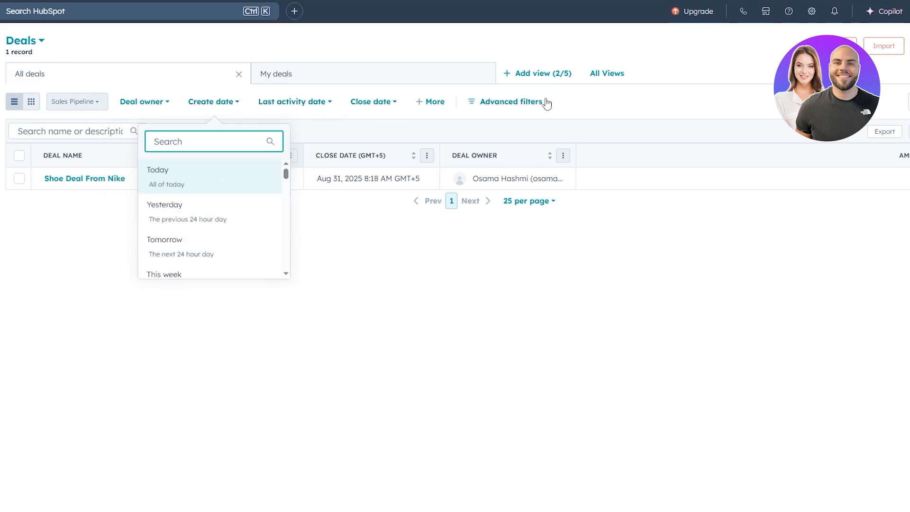
click(587, 102)
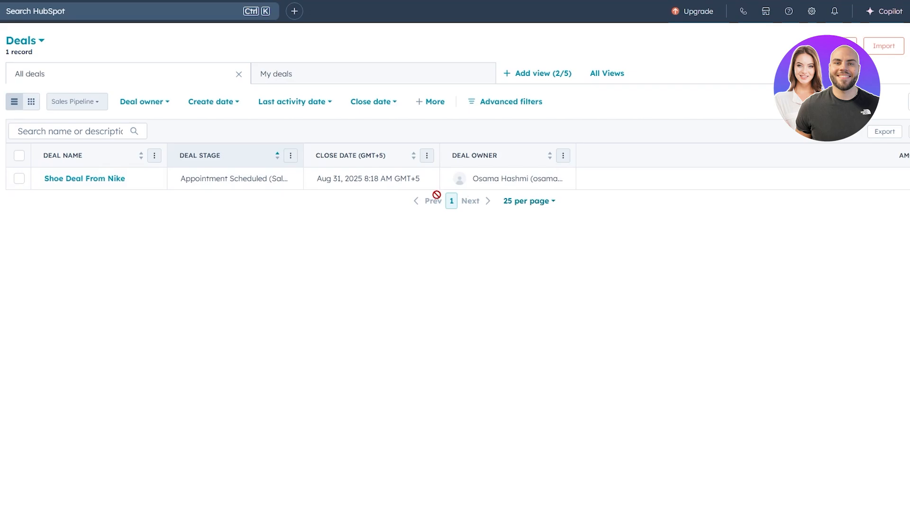
- Show the My deals view and sort its deals by deal stage
click(282, 75)
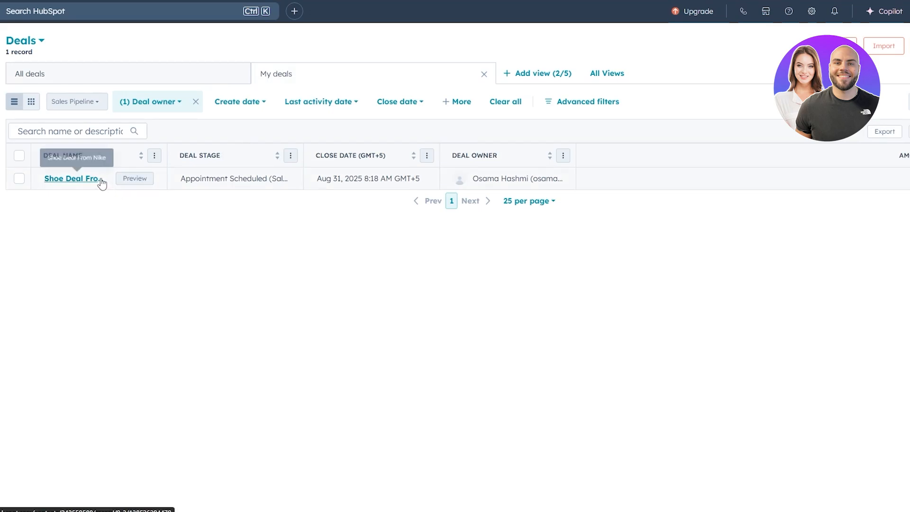
click(289, 157)
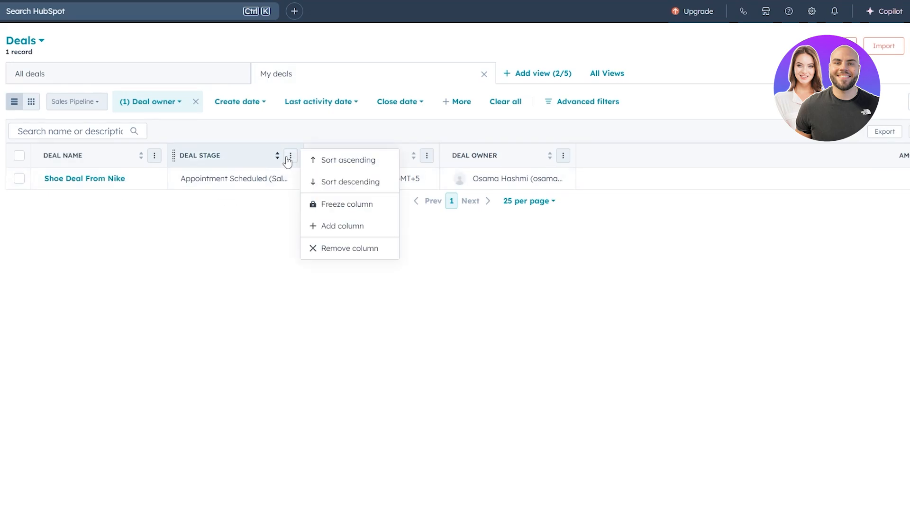
click(277, 158)
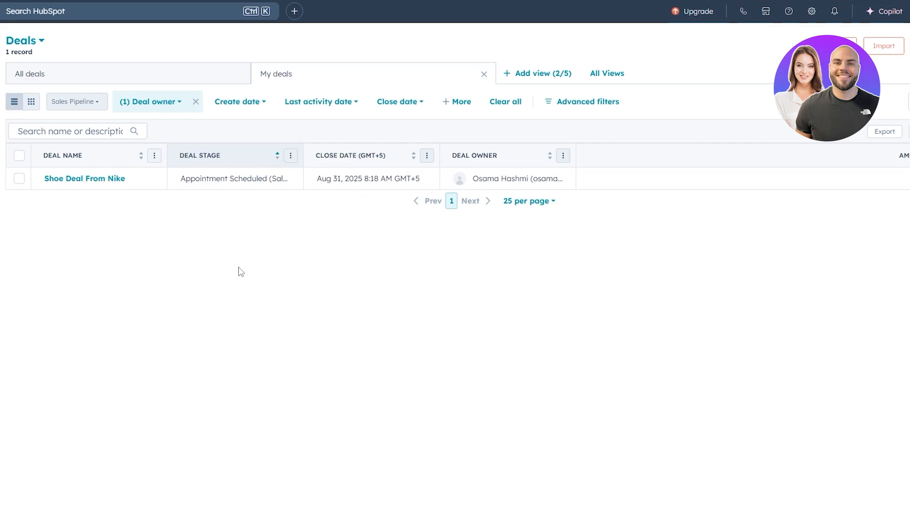
click(290, 156)
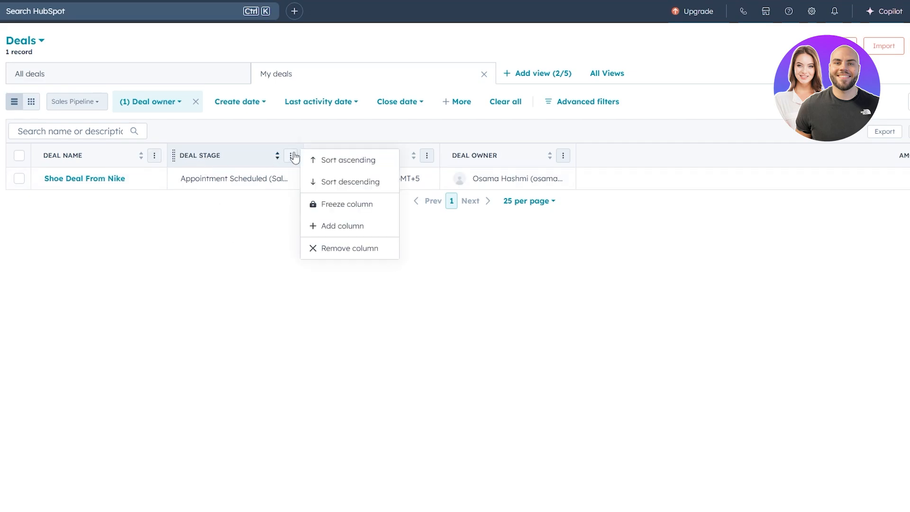
- Set the deal stage of Shoe Deal From Nike to Contract Sent
click(230, 179)
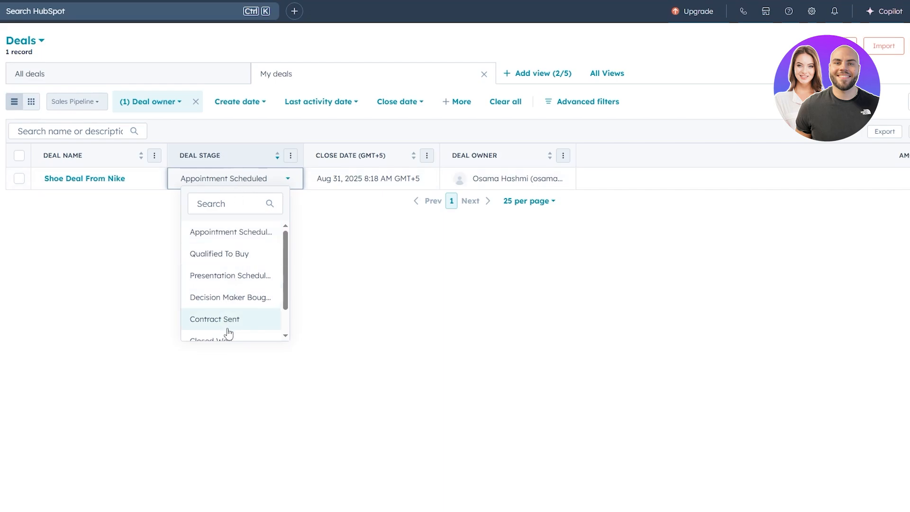
scroll(237, 292, down, 1)
scroll(240, 285, up, 1)
scroll(241, 286, down, 1)
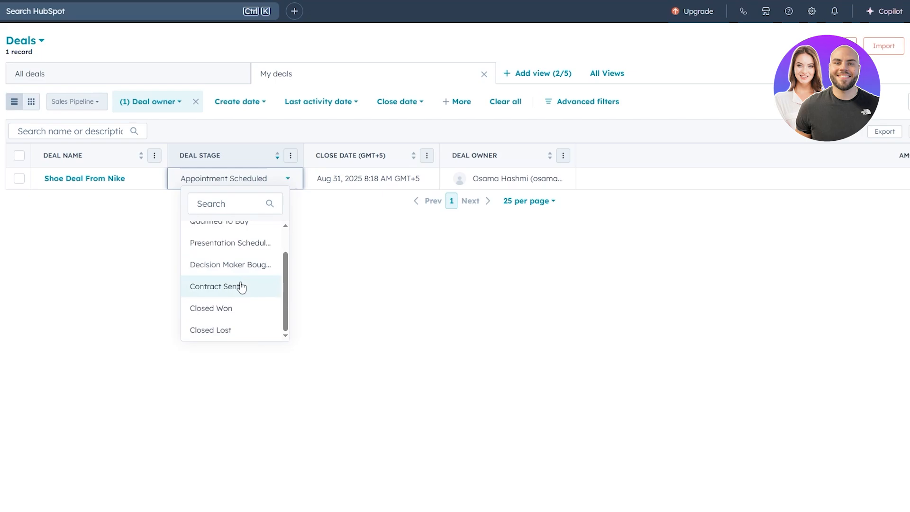
scroll(238, 254, up, 1)
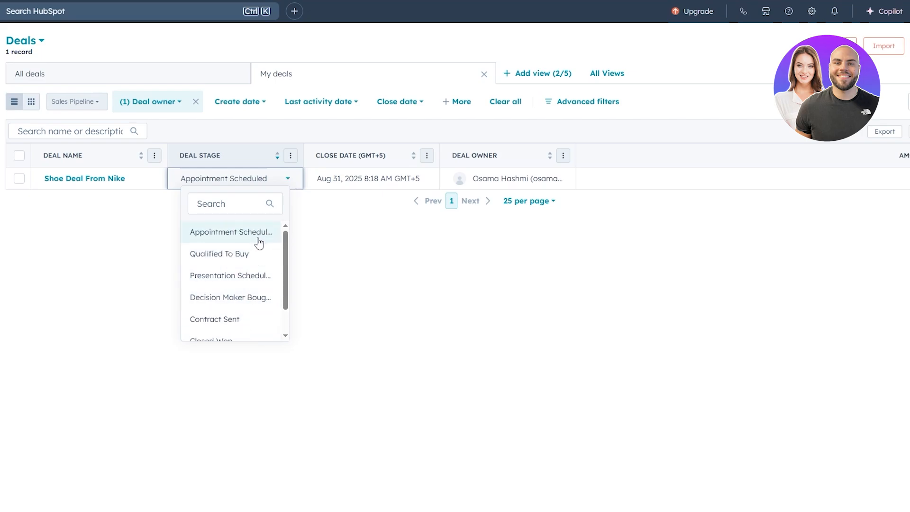
scroll(258, 263, down, 1)
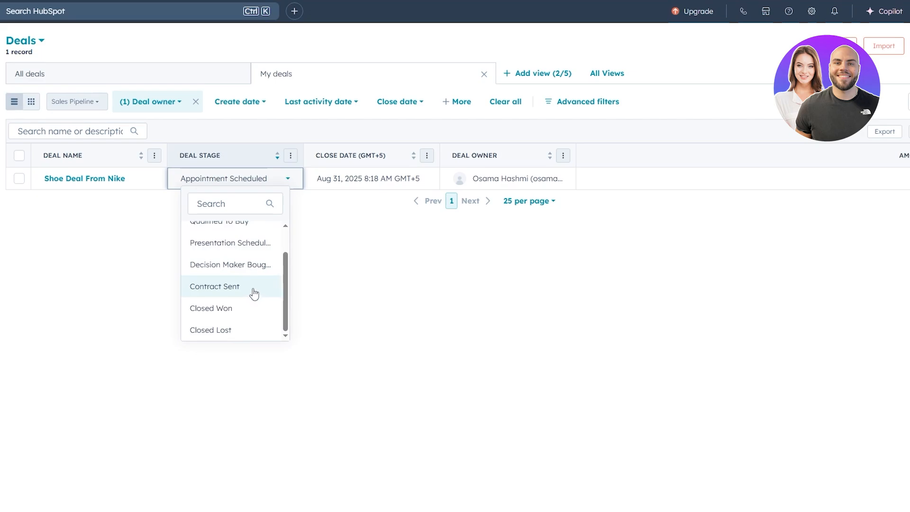
click(254, 293)
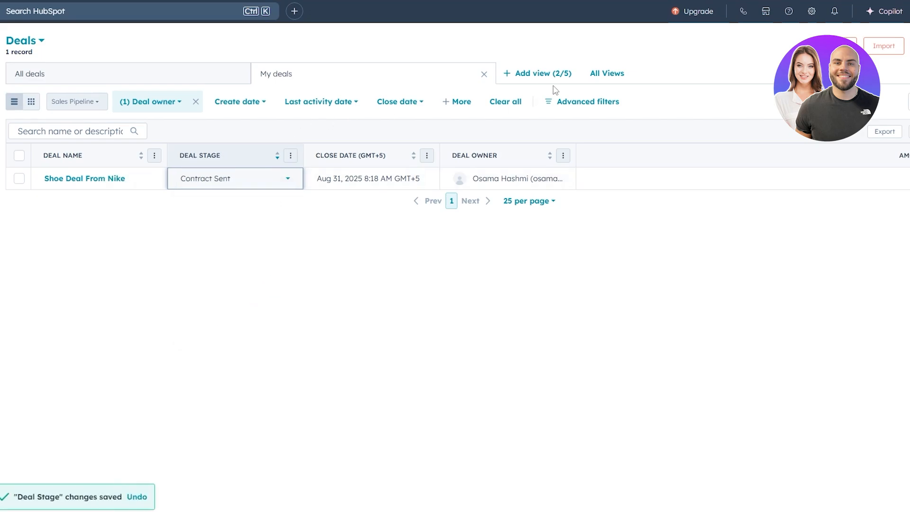
- Look over the deal views that can be added and open the Shoe Deal From Nike record
click(535, 76)
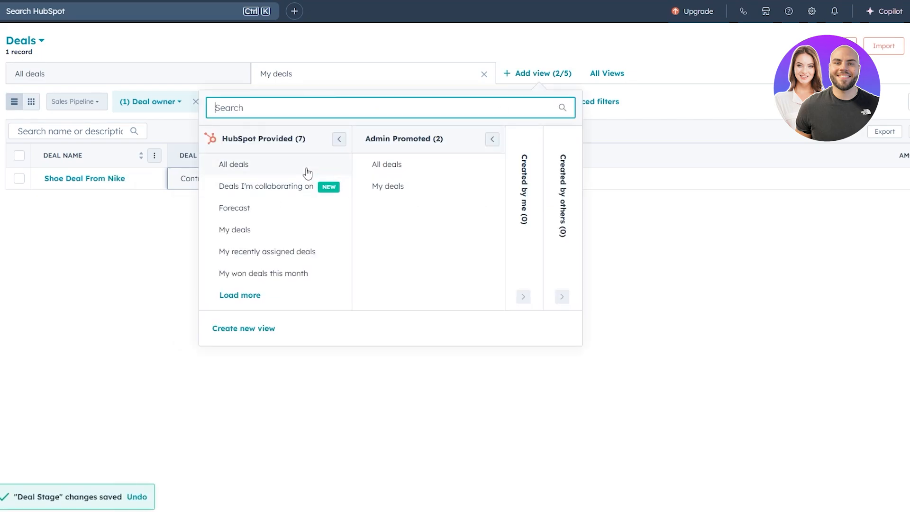
click(285, 359)
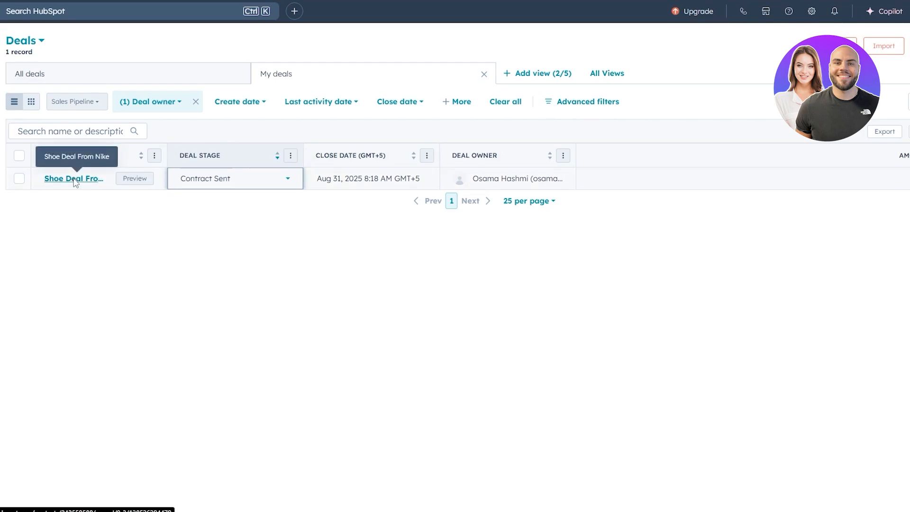
click(134, 182)
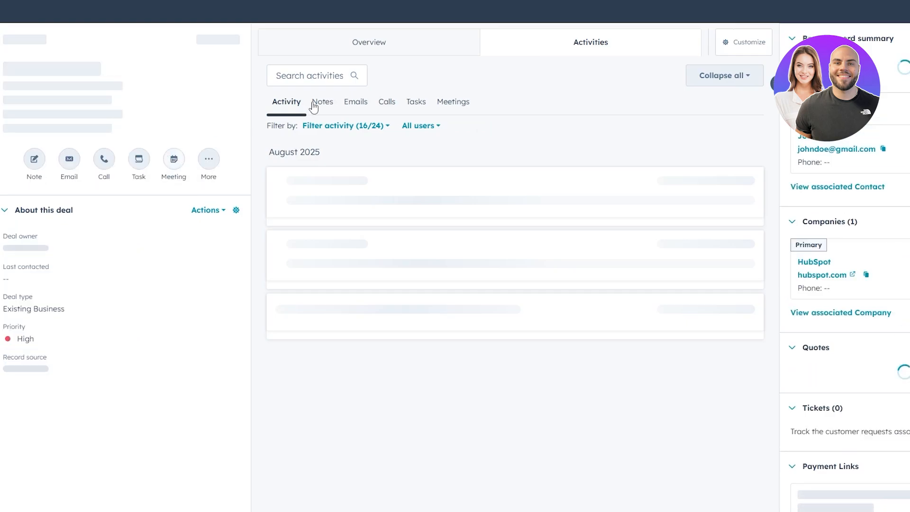
- Examine the deal's Overview, from its recent activities and associated contacts and companies down to its upcoming and pinned activities
click(363, 45)
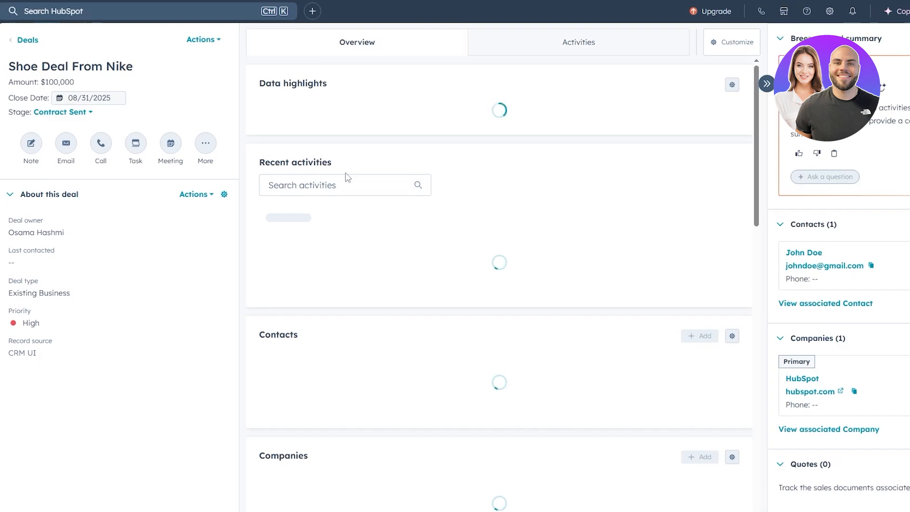
scroll(441, 388, down, 5)
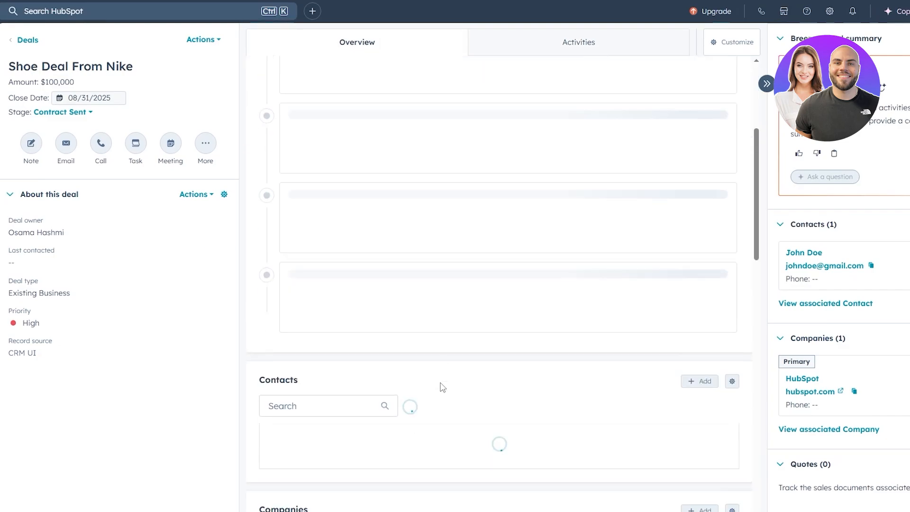
scroll(378, 297, down, 5)
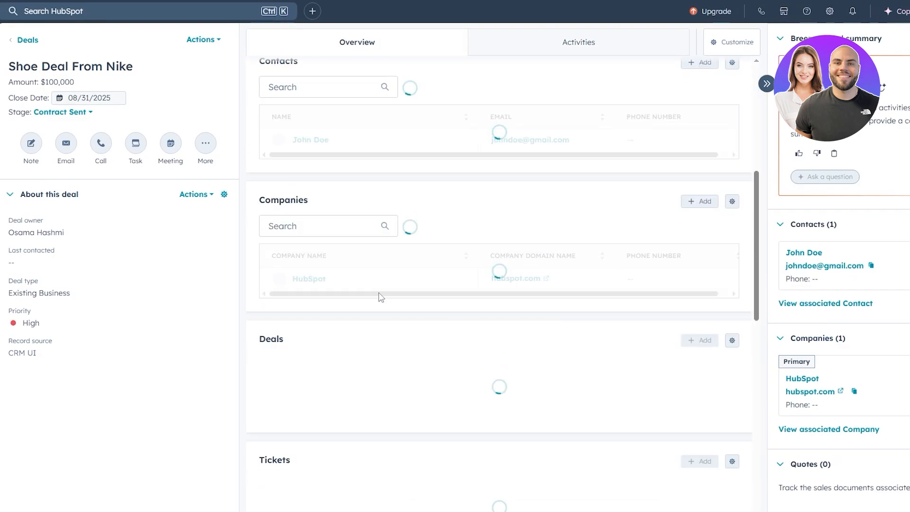
scroll(378, 298, up, 4)
scroll(378, 298, down, 6)
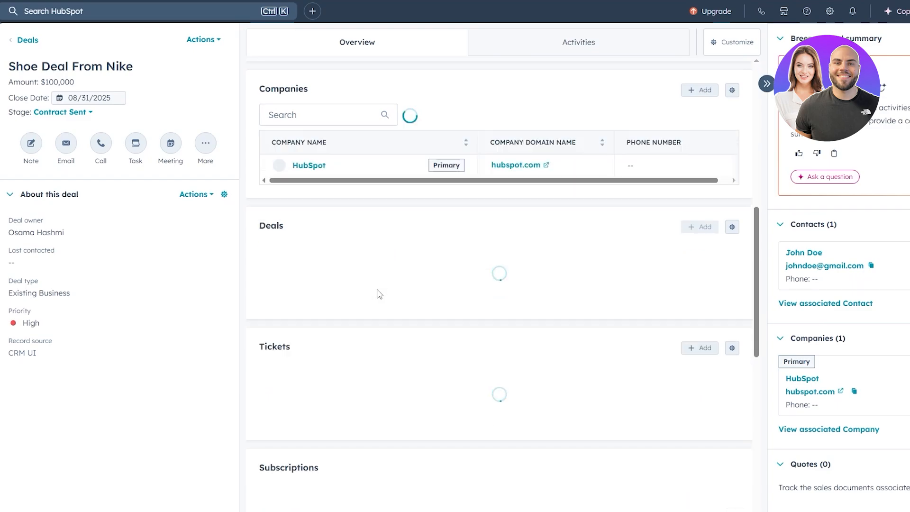
scroll(382, 322, down, 6)
scroll(383, 340, up, 7)
scroll(360, 350, down, 4)
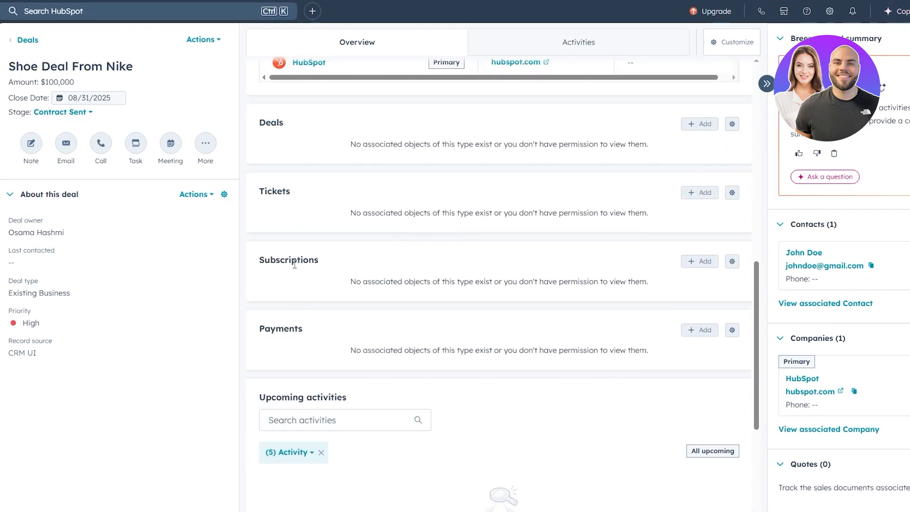
scroll(304, 243, down, 5)
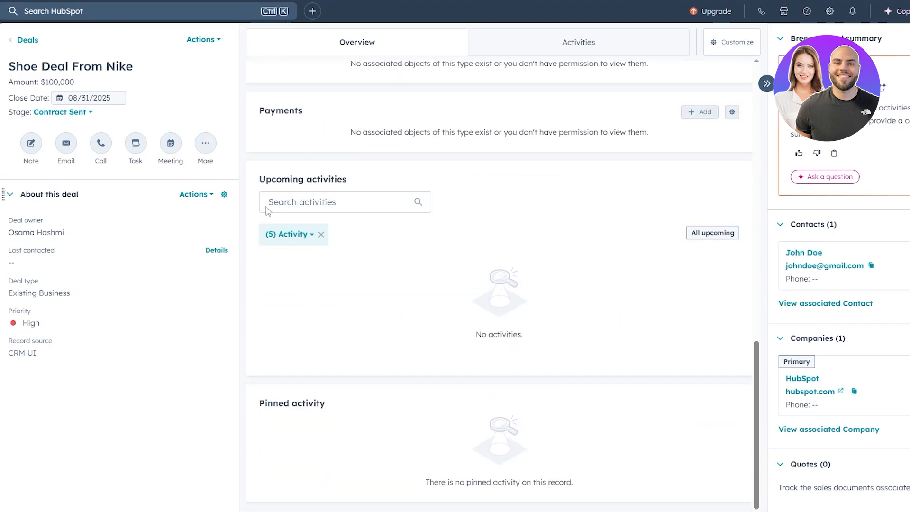
- Review the deal's associated-record cards, from Quotes and Tickets through Invoices and Playbooks to Revenue attribution
scroll(755, 206, down, 15)
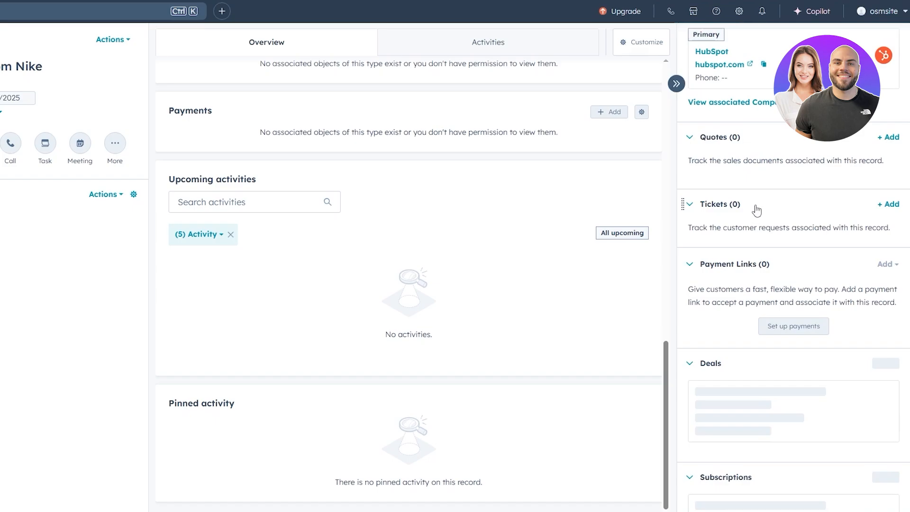
scroll(755, 206, down, 8)
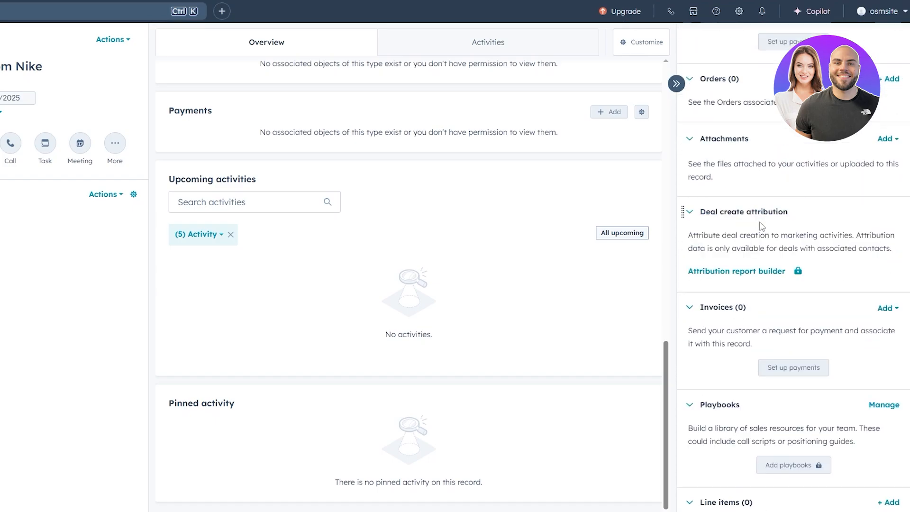
scroll(767, 229, down, 6)
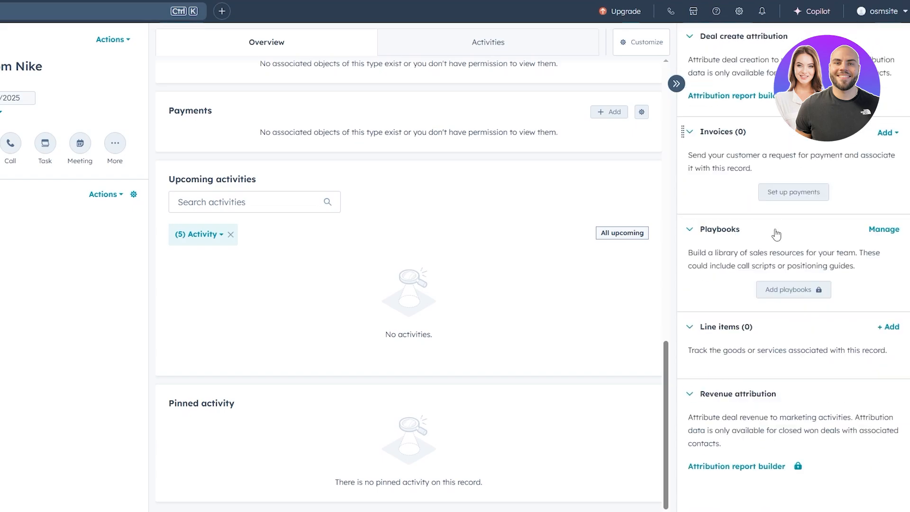
scroll(773, 237, up, 15)
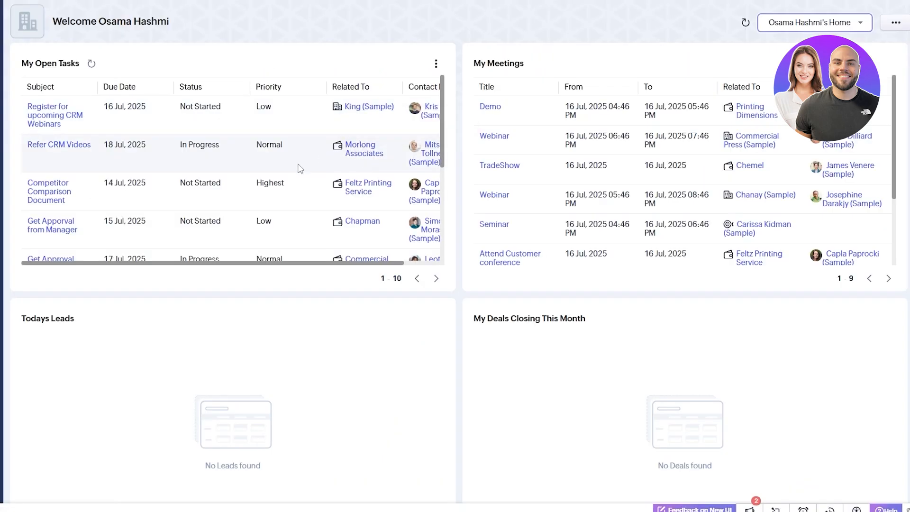
- Switch to Zoho CRM, look through My Open Tasks on the home page, and open the Deals module
scroll(293, 167, down, 4)
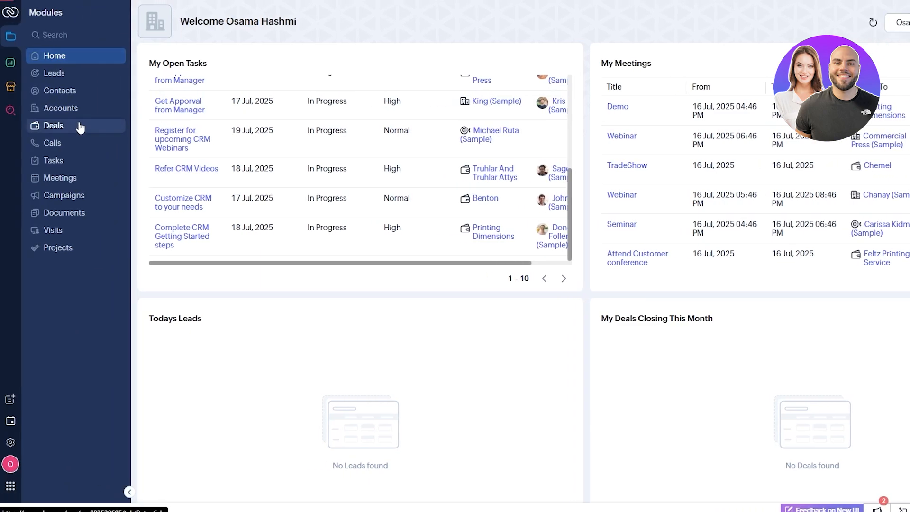
click(80, 127)
click(214, 61)
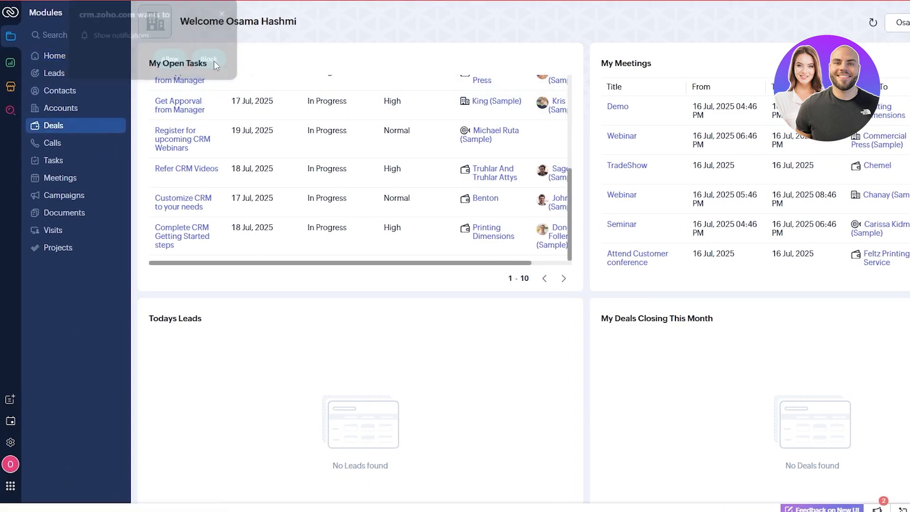
click(75, 128)
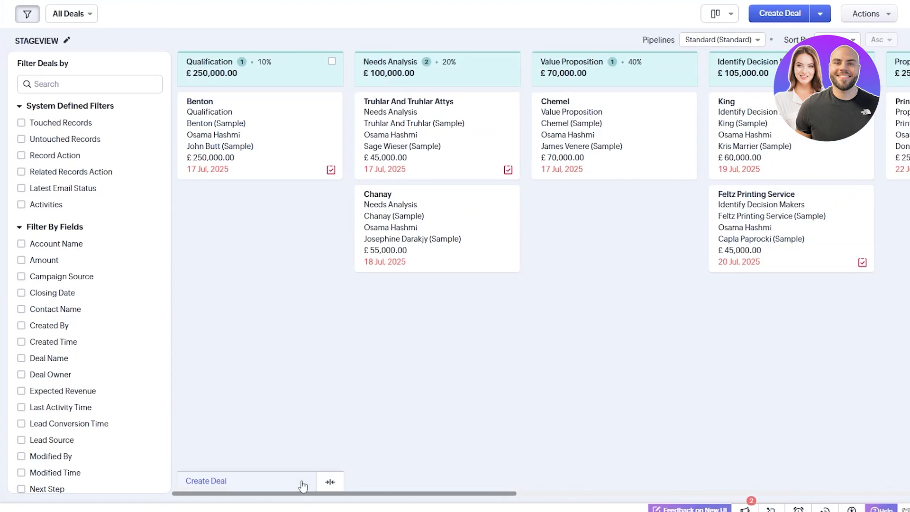
- Look across the stages of the Zoho CRM deals board and view the Calls records
drag(301, 494, 180, 501)
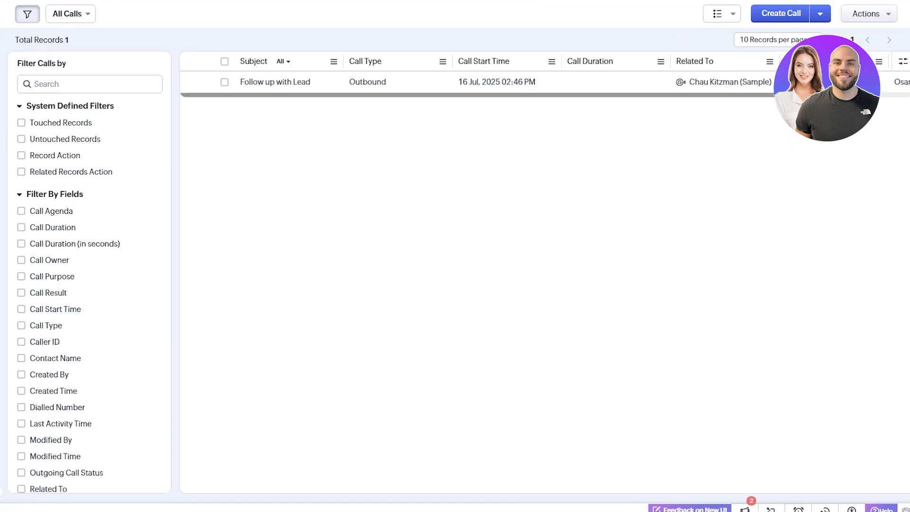
scroll(95, 171, down, 2)
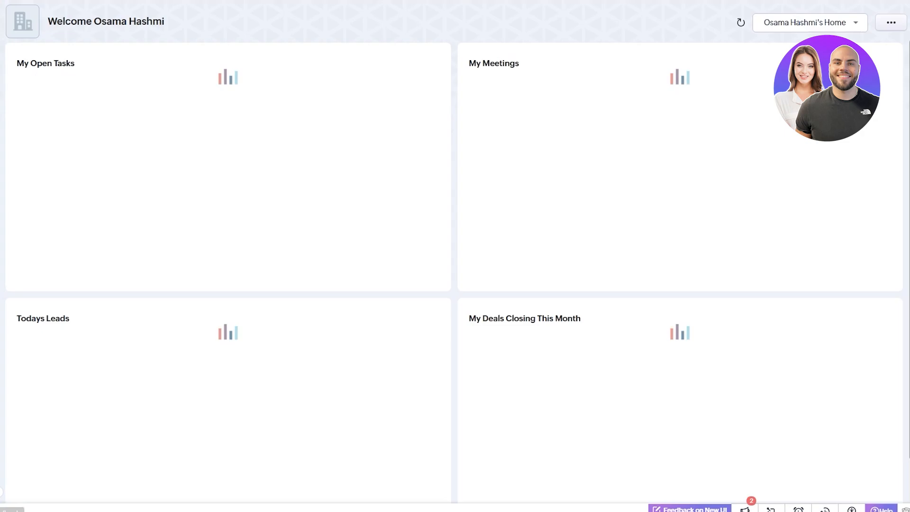